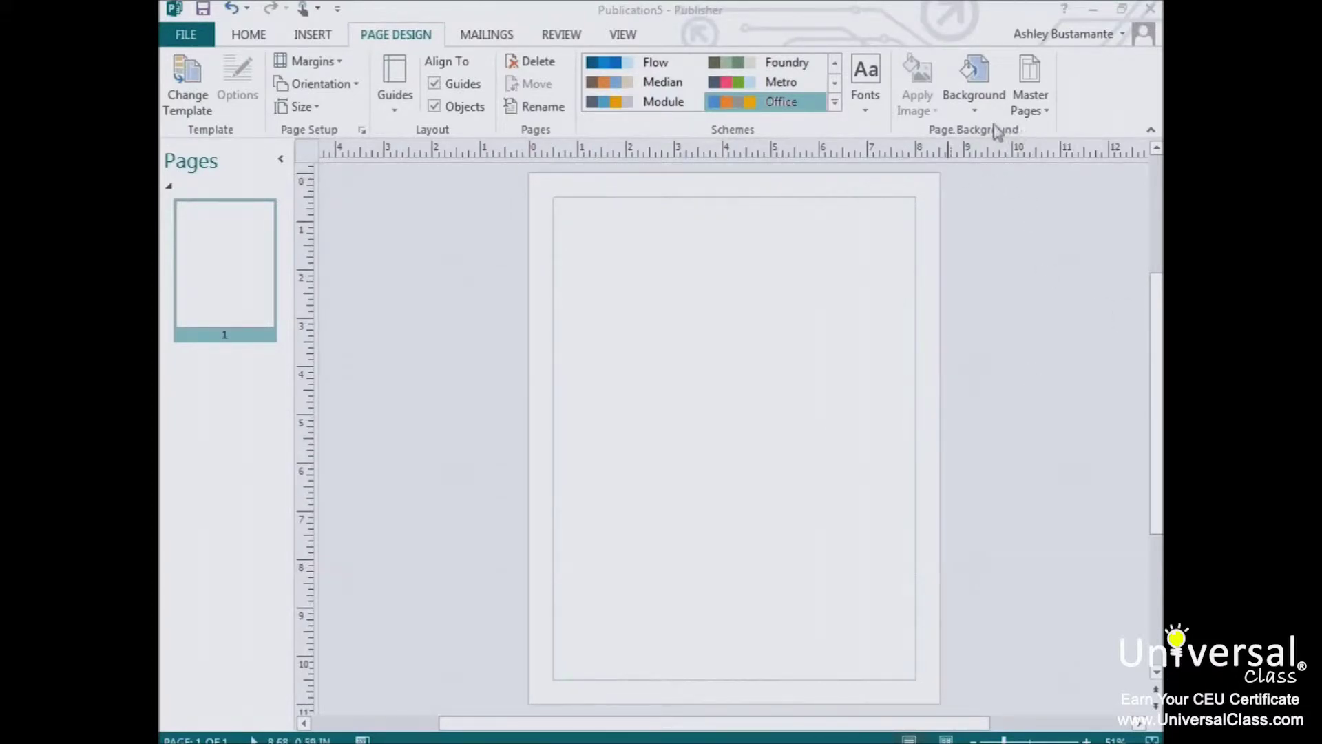
Fill the page background with the white rose picture, faded to 41% transparency
left_click(977, 79)
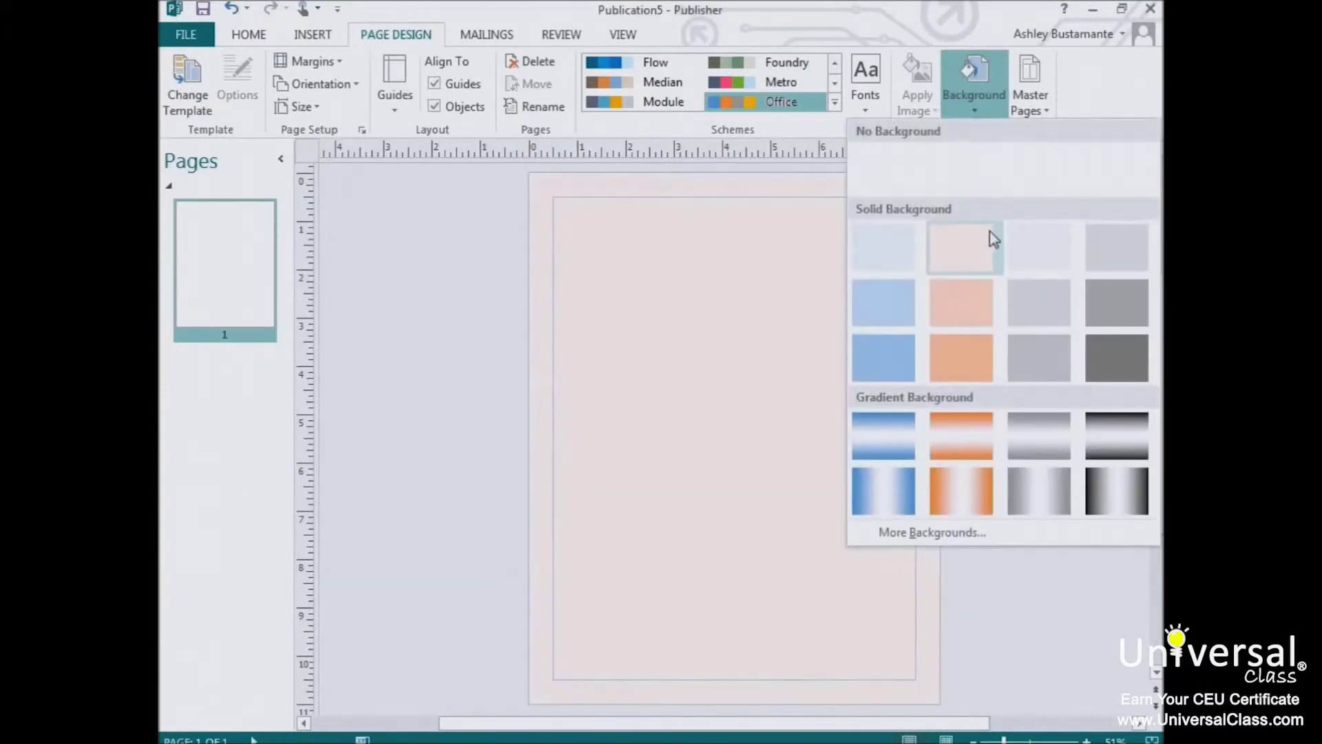
left_click(927, 533)
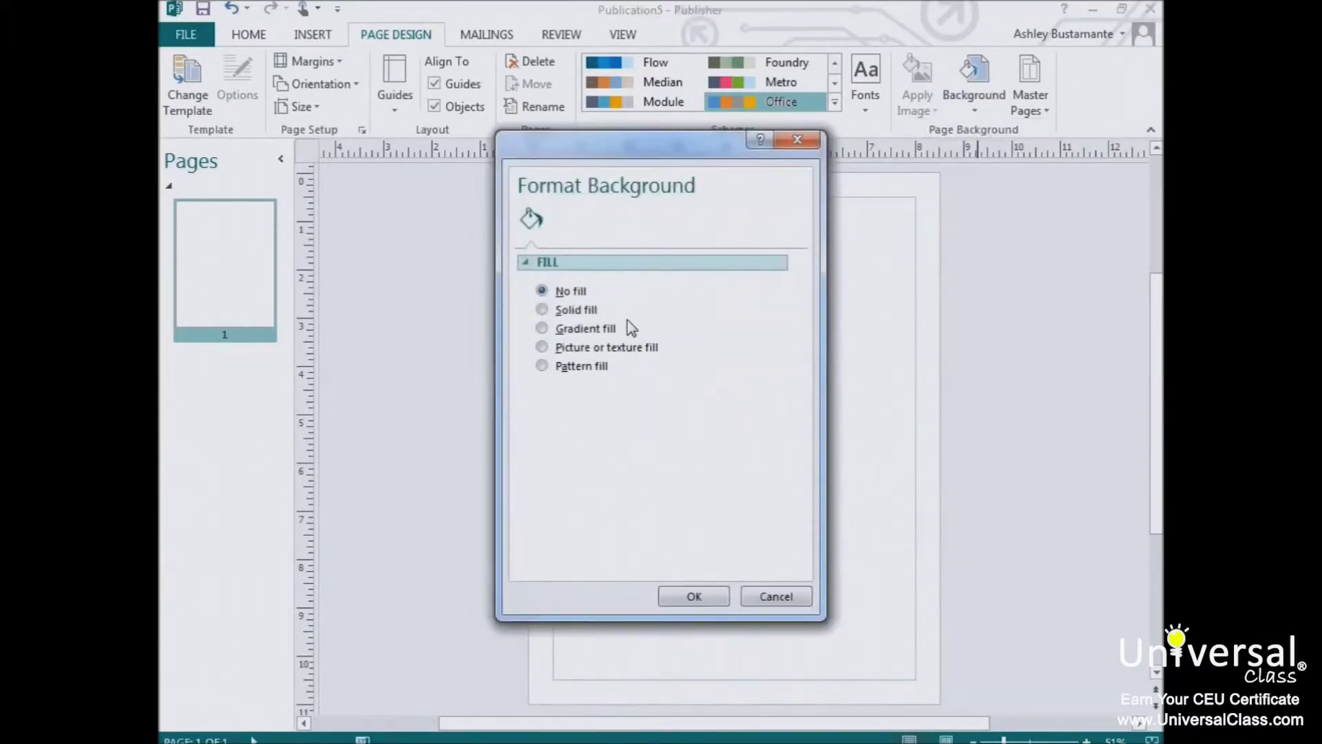
left_click(600, 349)
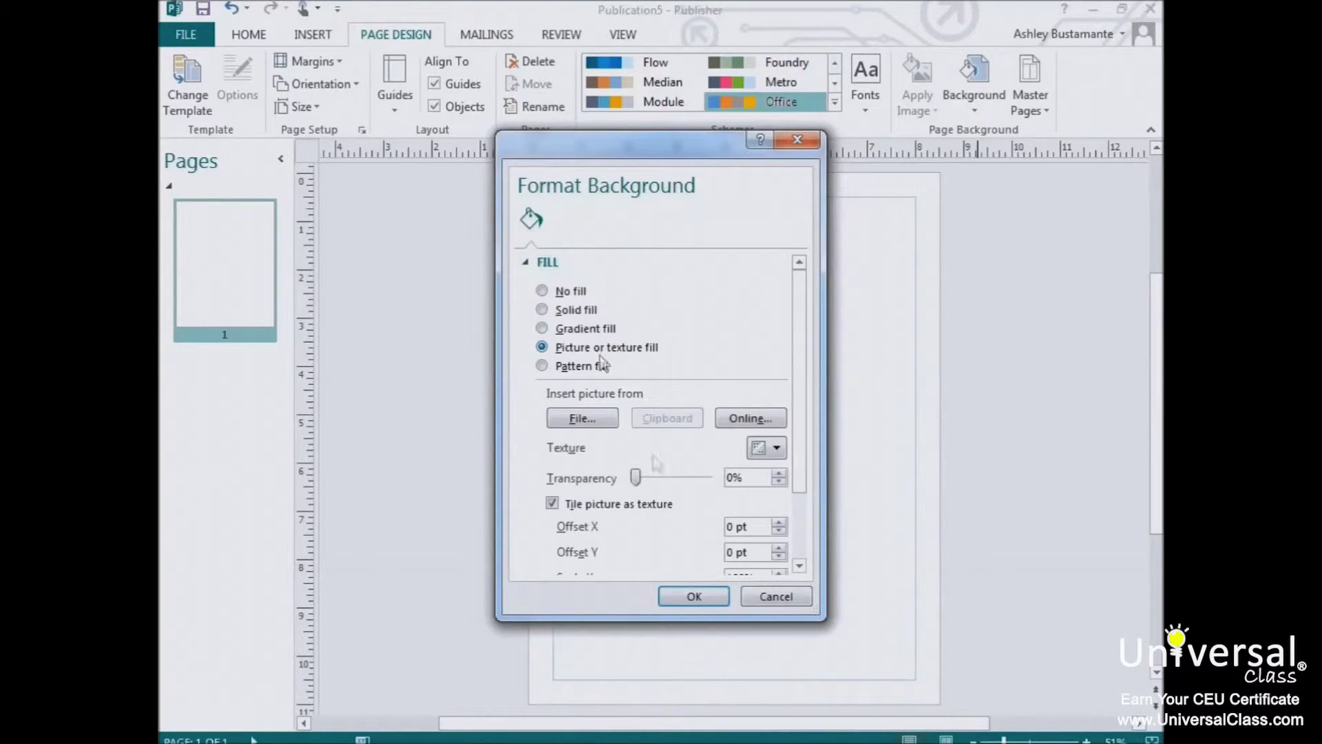
left_click(695, 597)
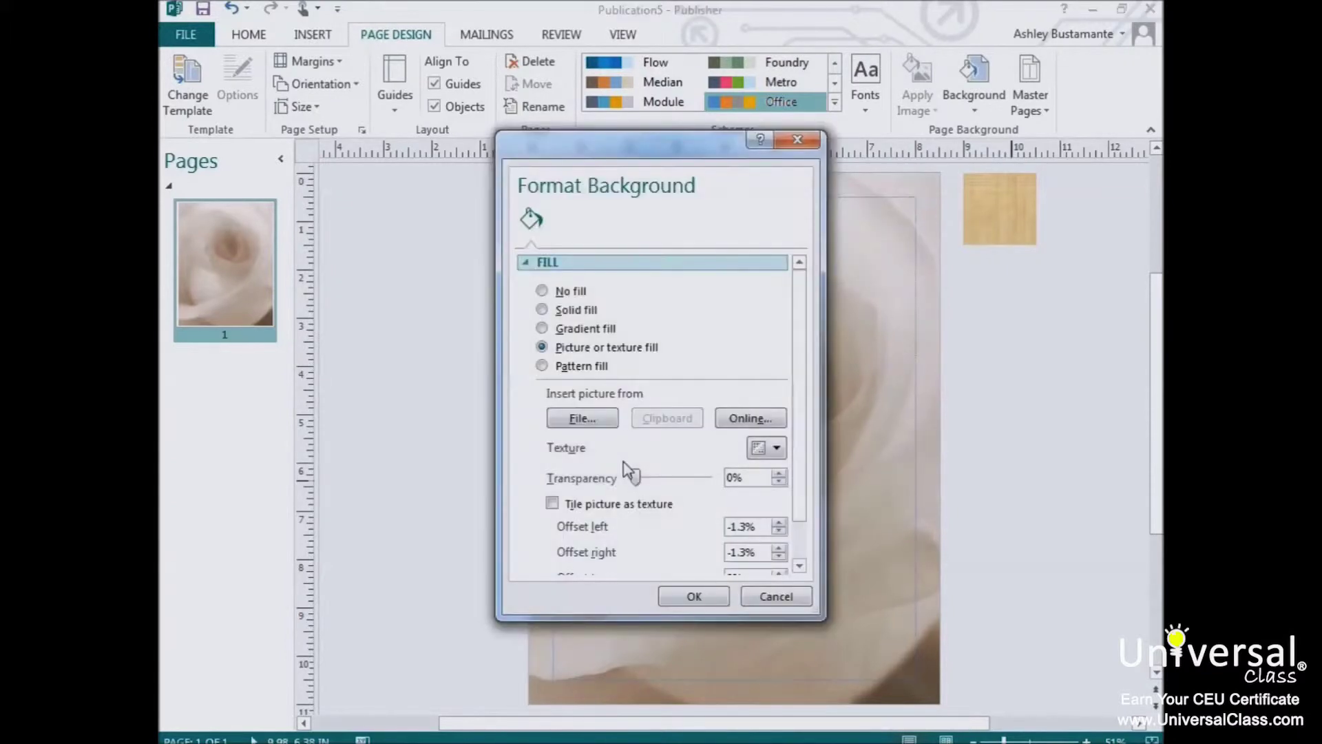
left_click_drag(635, 484, 663, 487)
left_click(694, 597)
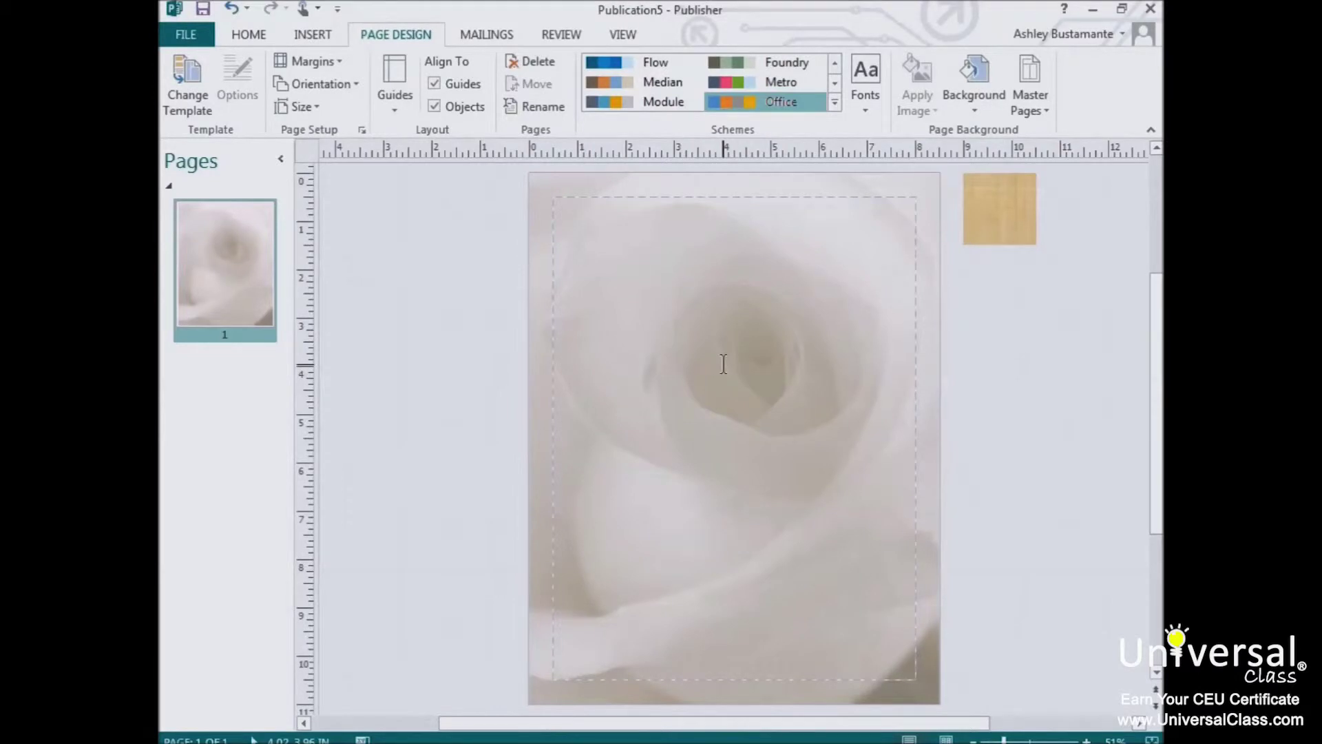
Resize the page to A5 portrait and apply the Uneven Grid 3 ruler guide layout
left_click(309, 62)
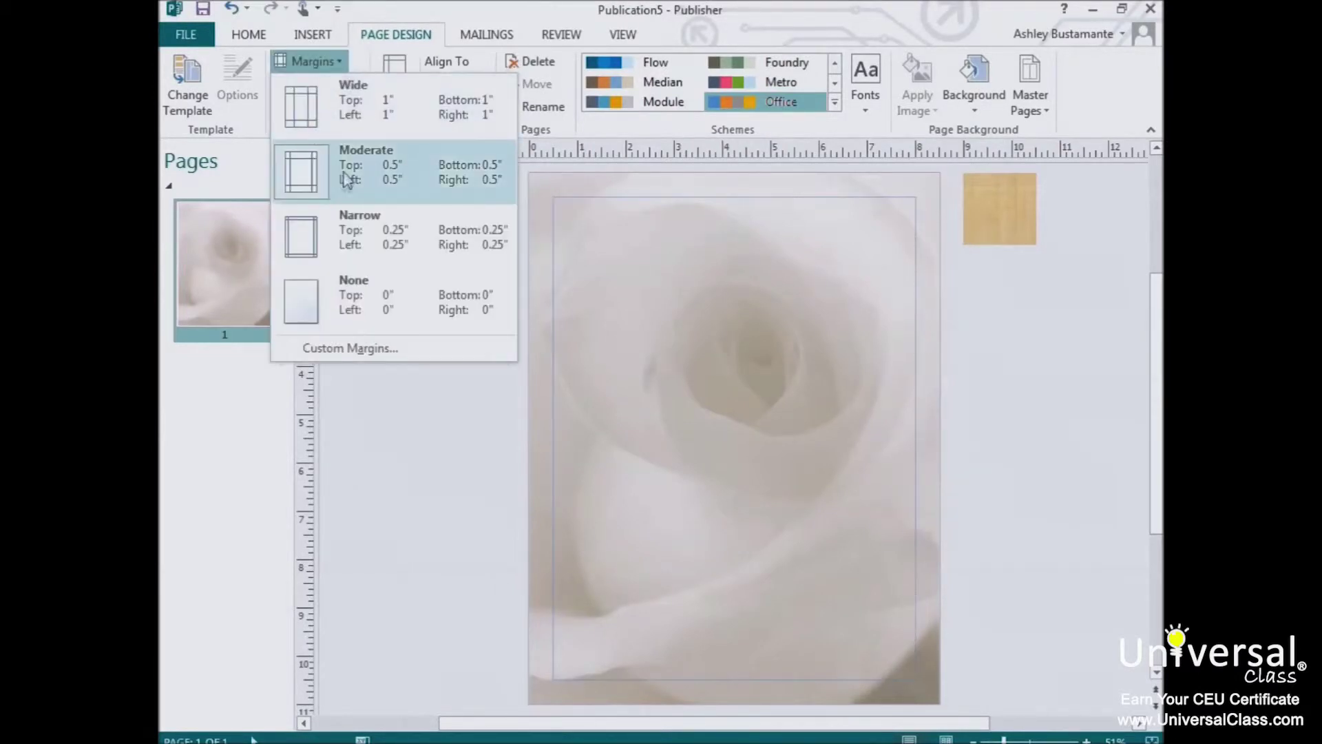
key("Escape")
left_click(298, 106)
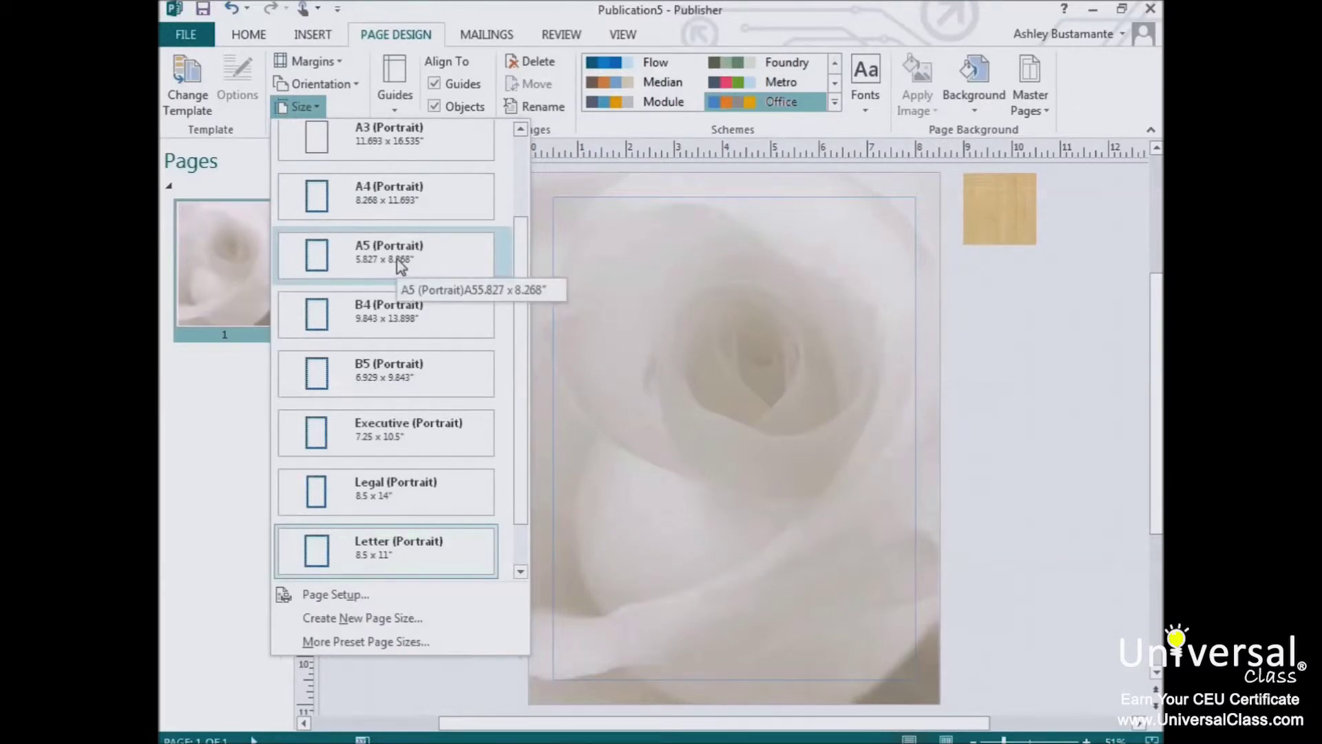
left_click(401, 265)
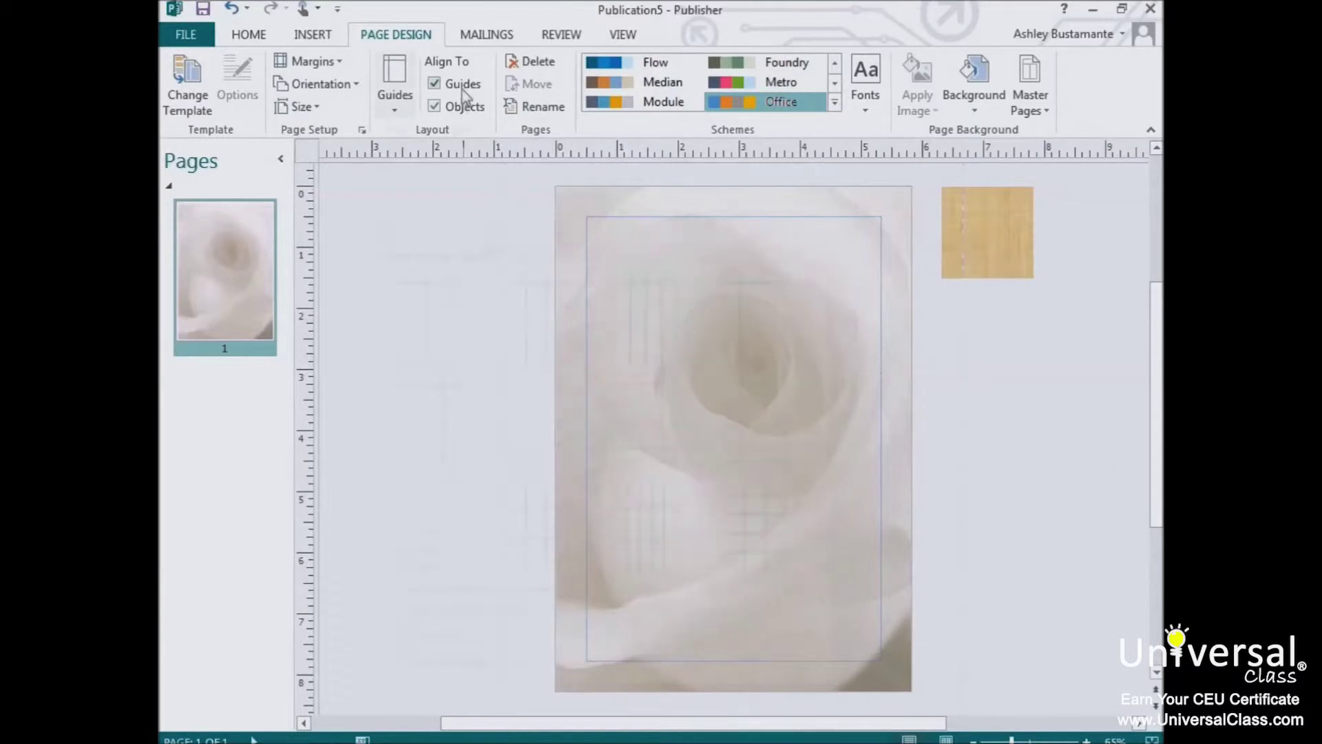
left_click(395, 90)
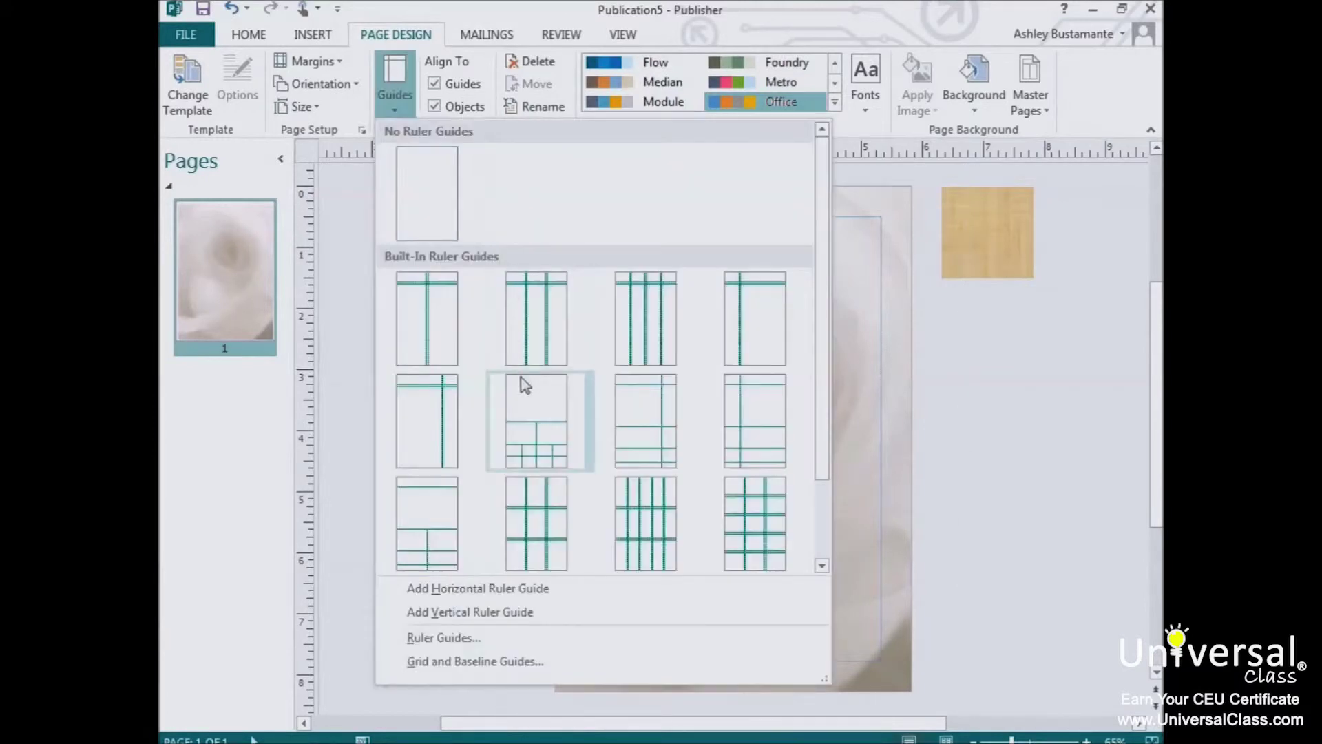
left_click(428, 506)
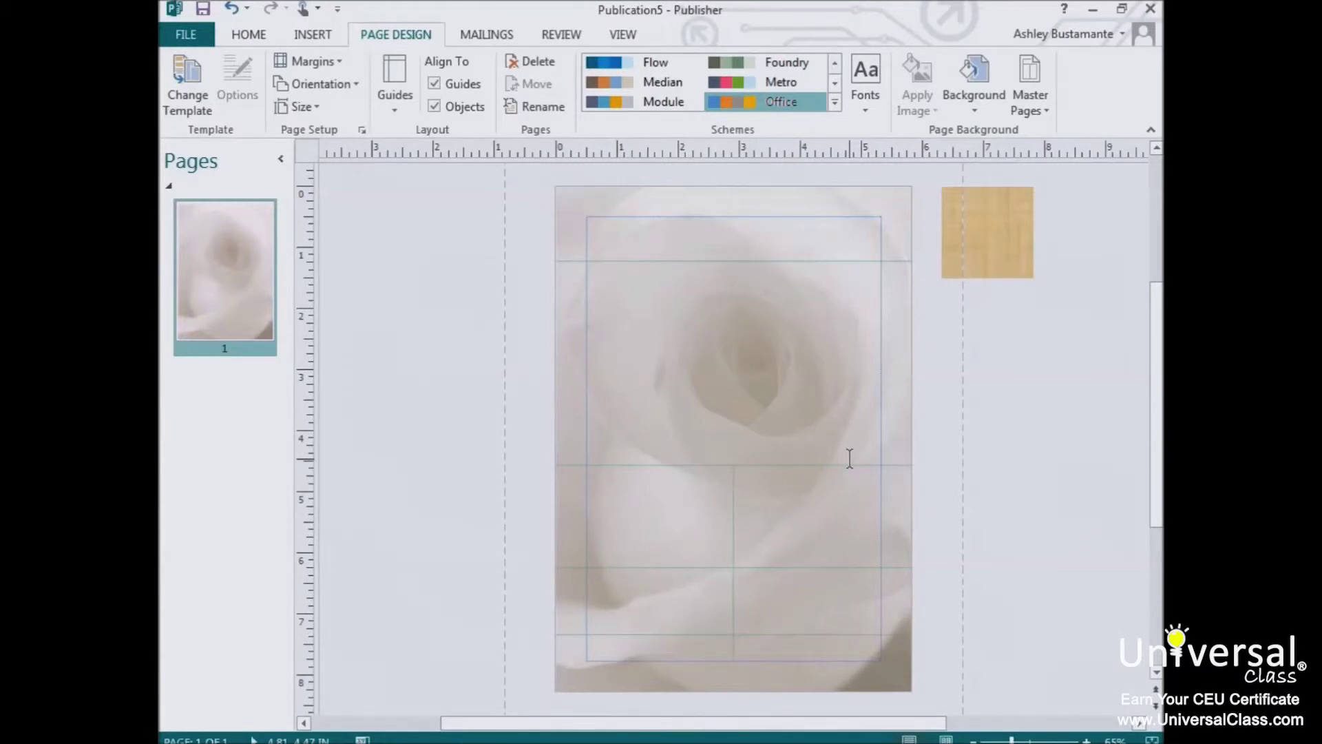
Paste the couple photo, shrink it to about 2.85 by 4.28 in, and place it upper centre
key("ctrl+v")
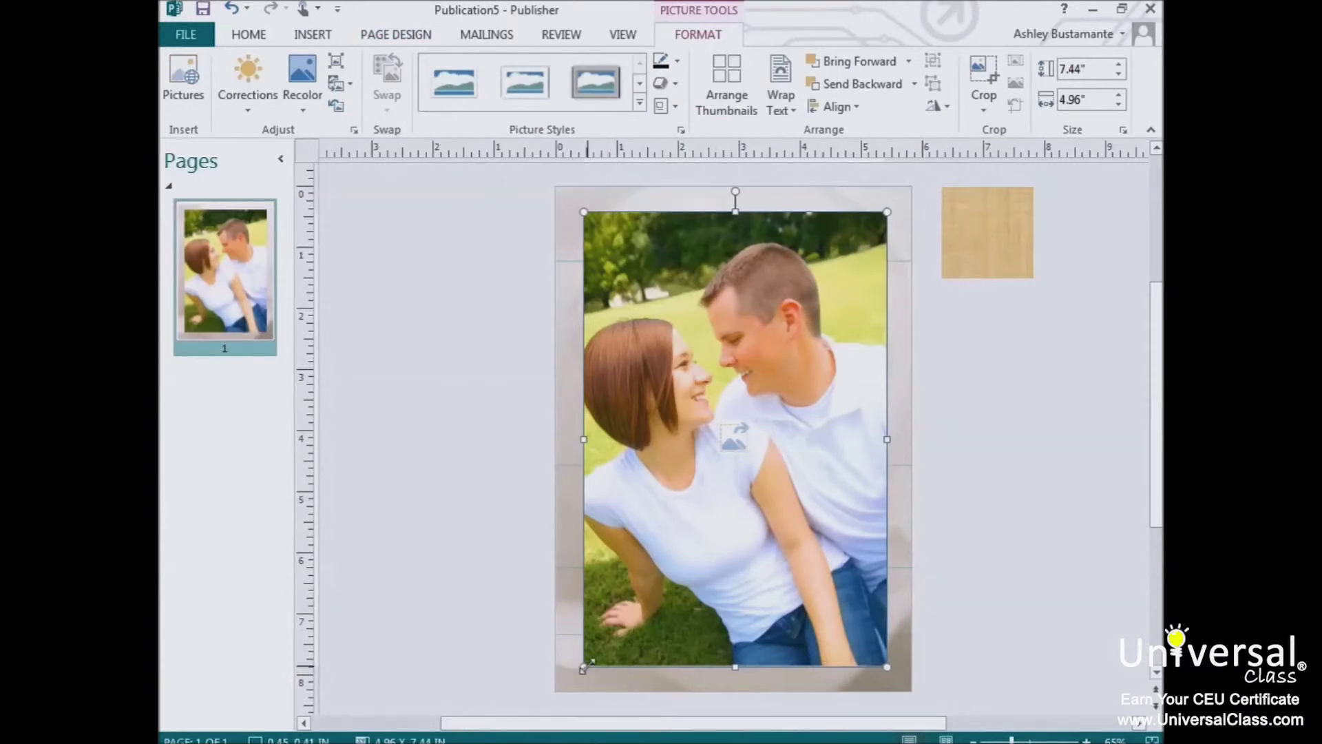
left_click_drag(584, 667, 714, 472)
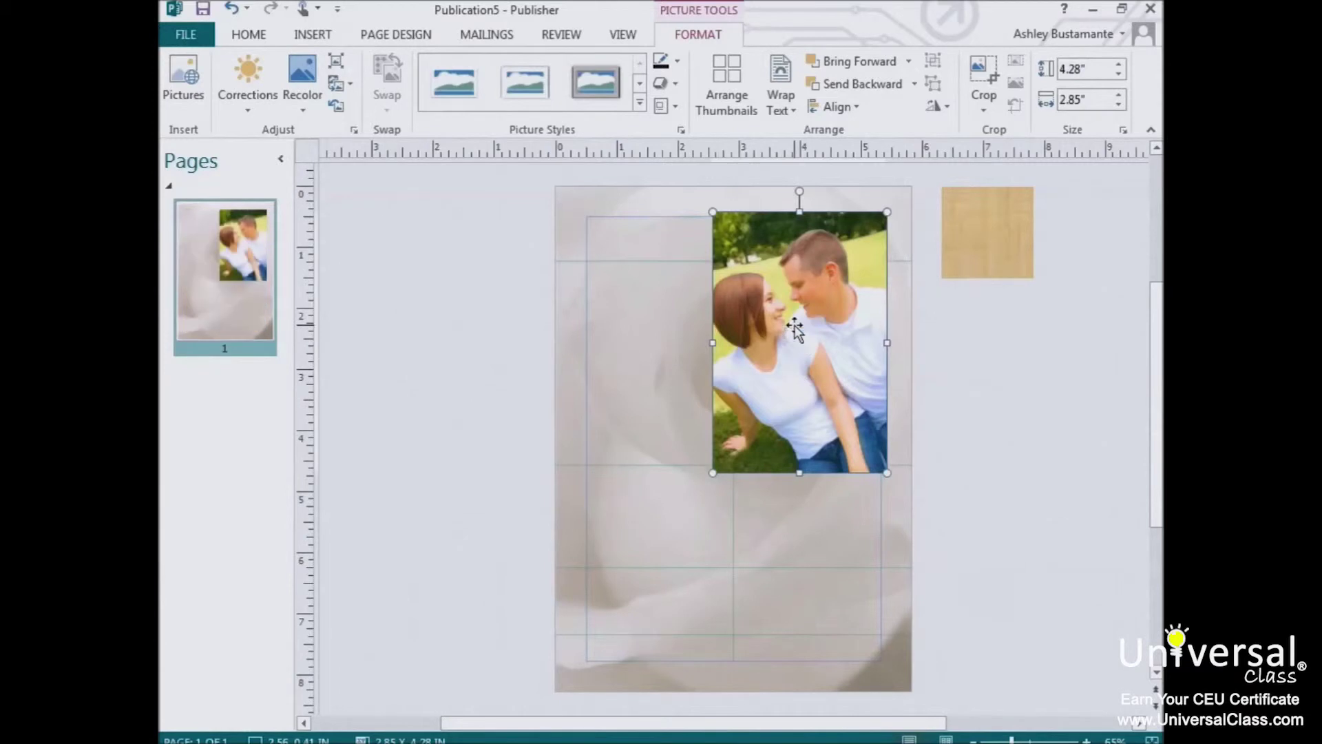
left_click_drag(796, 329, 726, 372)
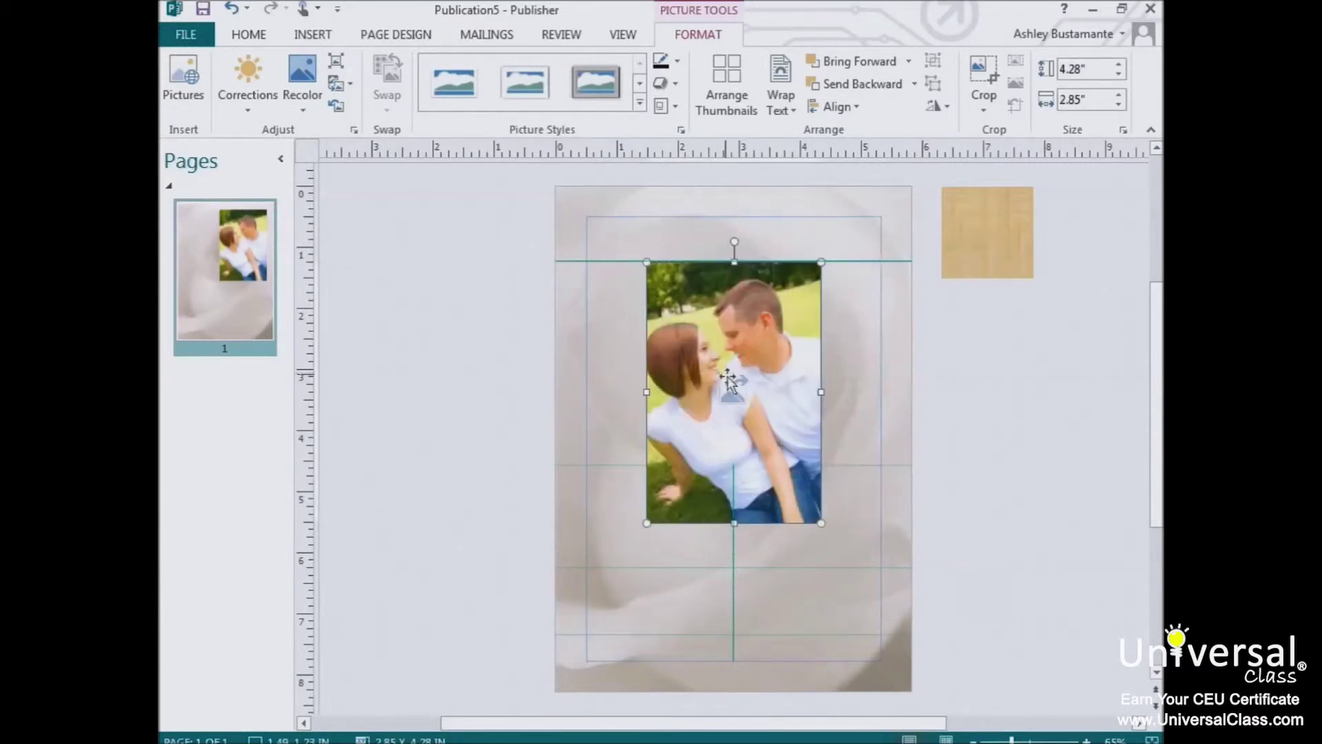
key("Right")
key("Right")
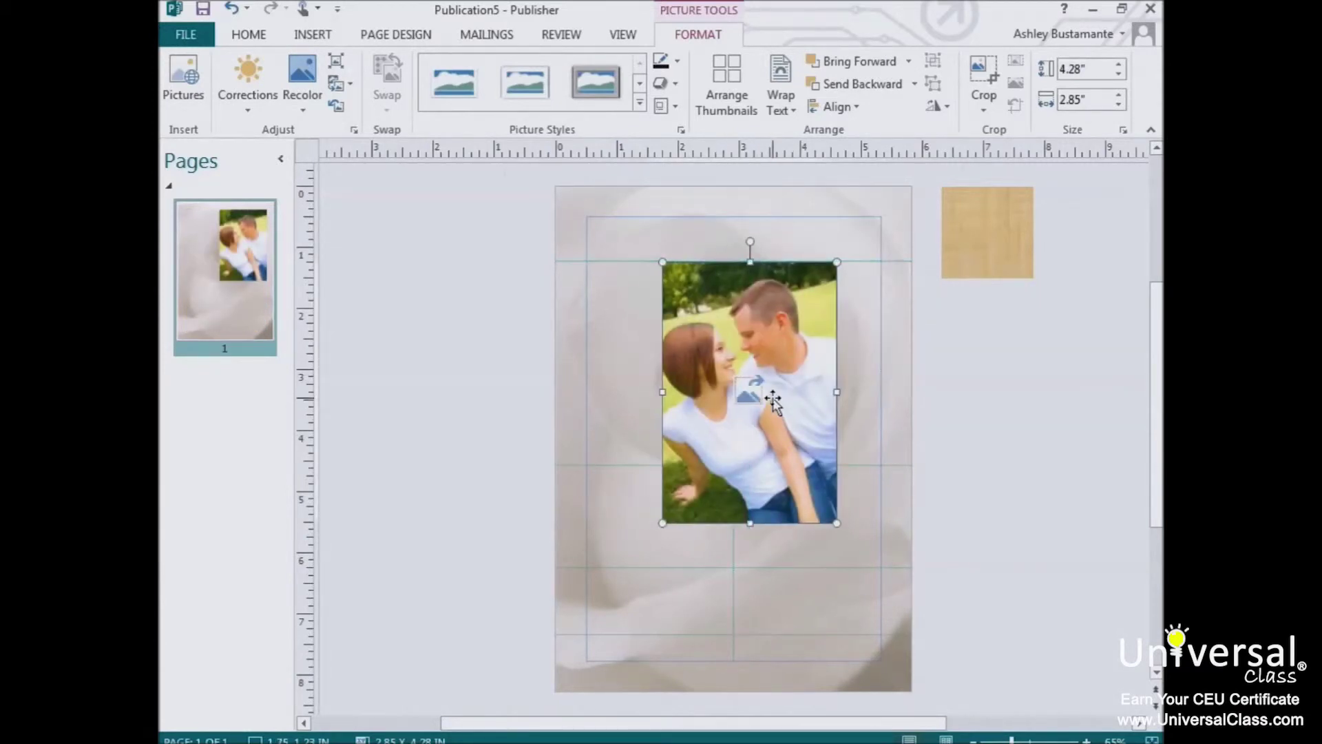
Recolor the photo to Sepia and apply a soft-edged picture style
left_click(307, 114)
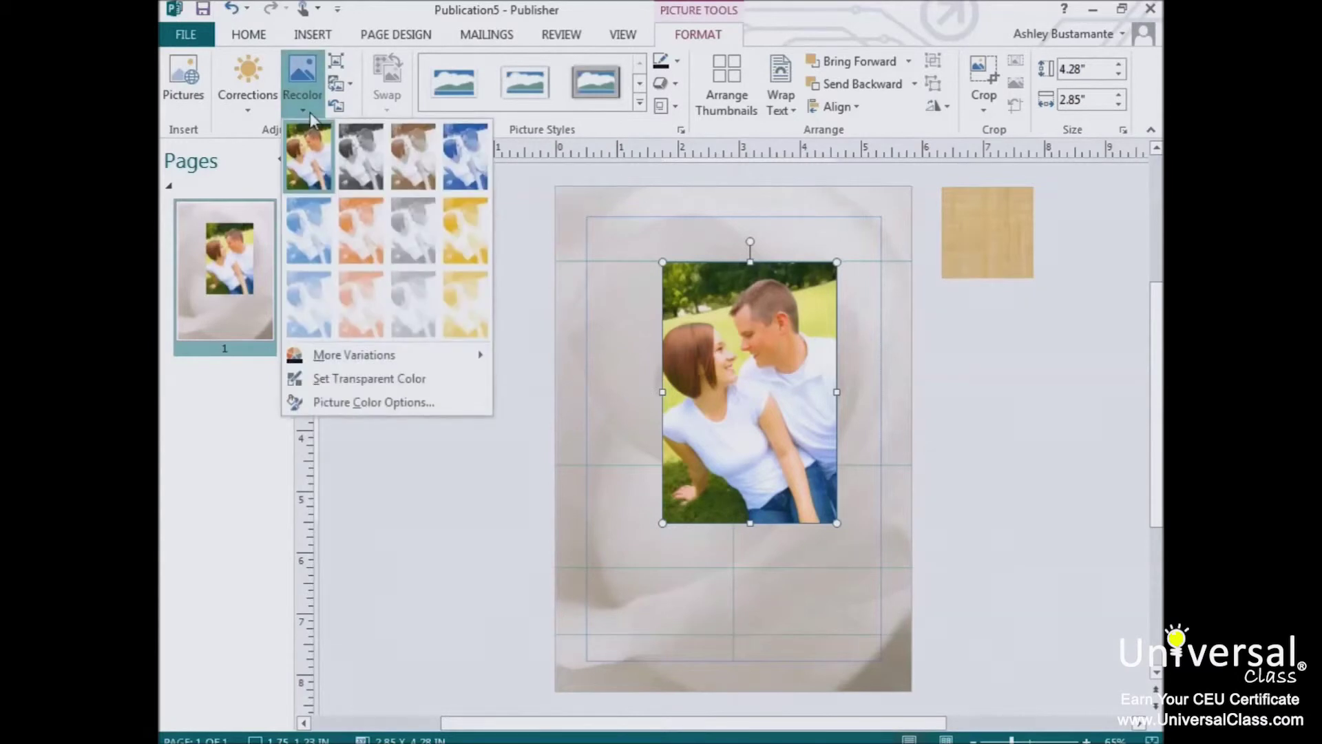
left_click(418, 163)
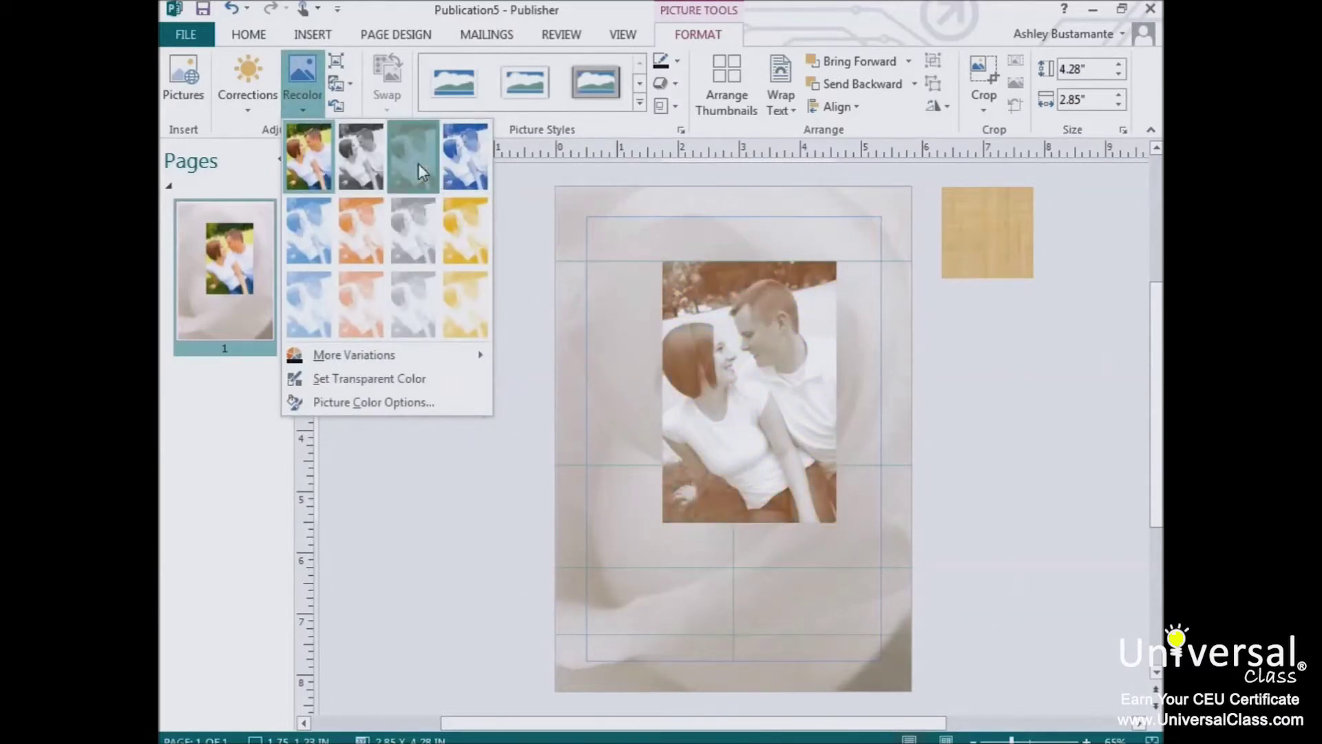
left_click(641, 104)
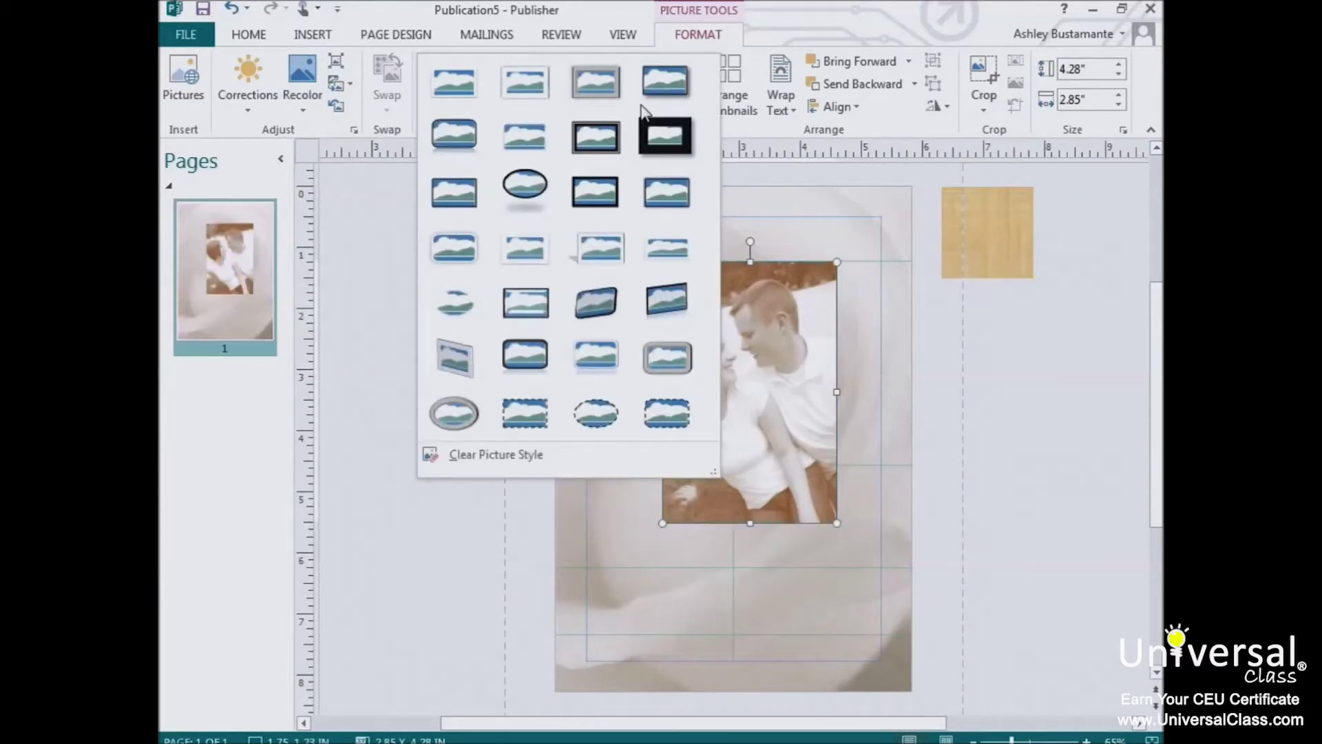
left_click(644, 101)
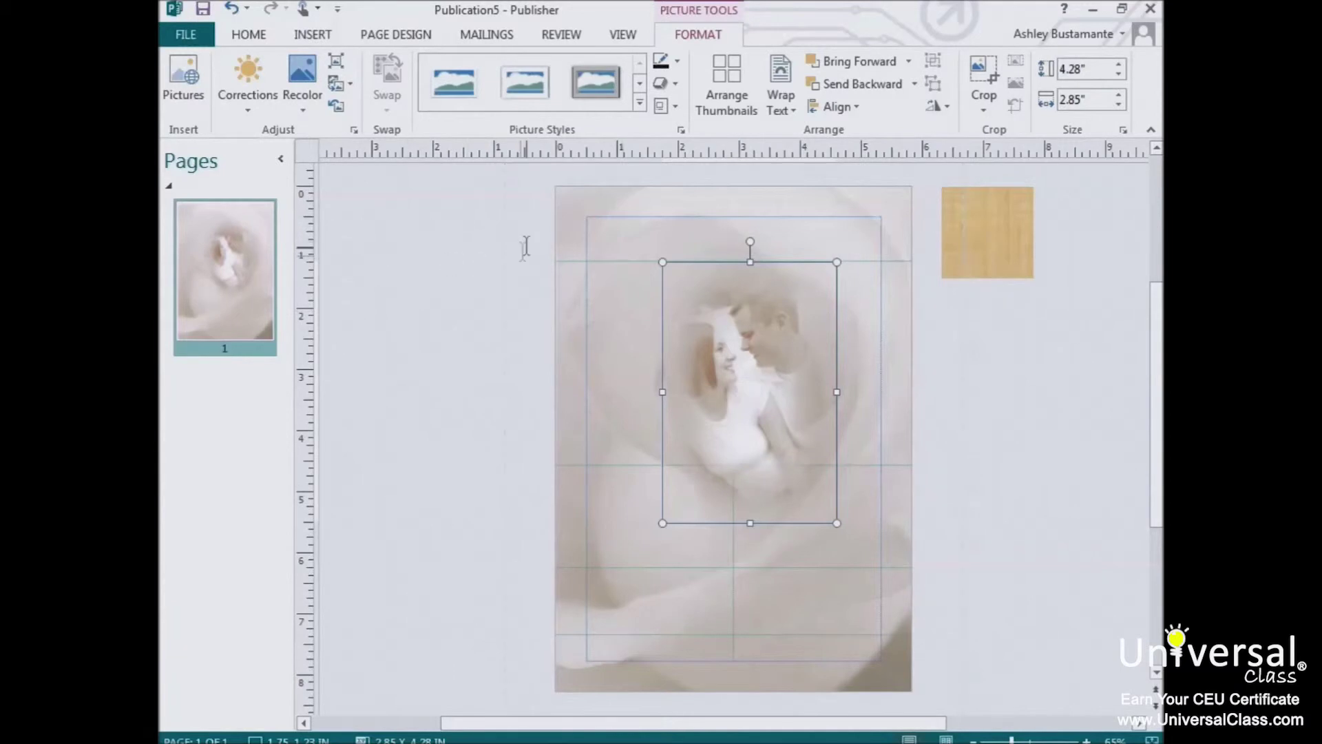
Draw a heart shape over the couple photo
left_click(313, 34)
left_click(393, 84)
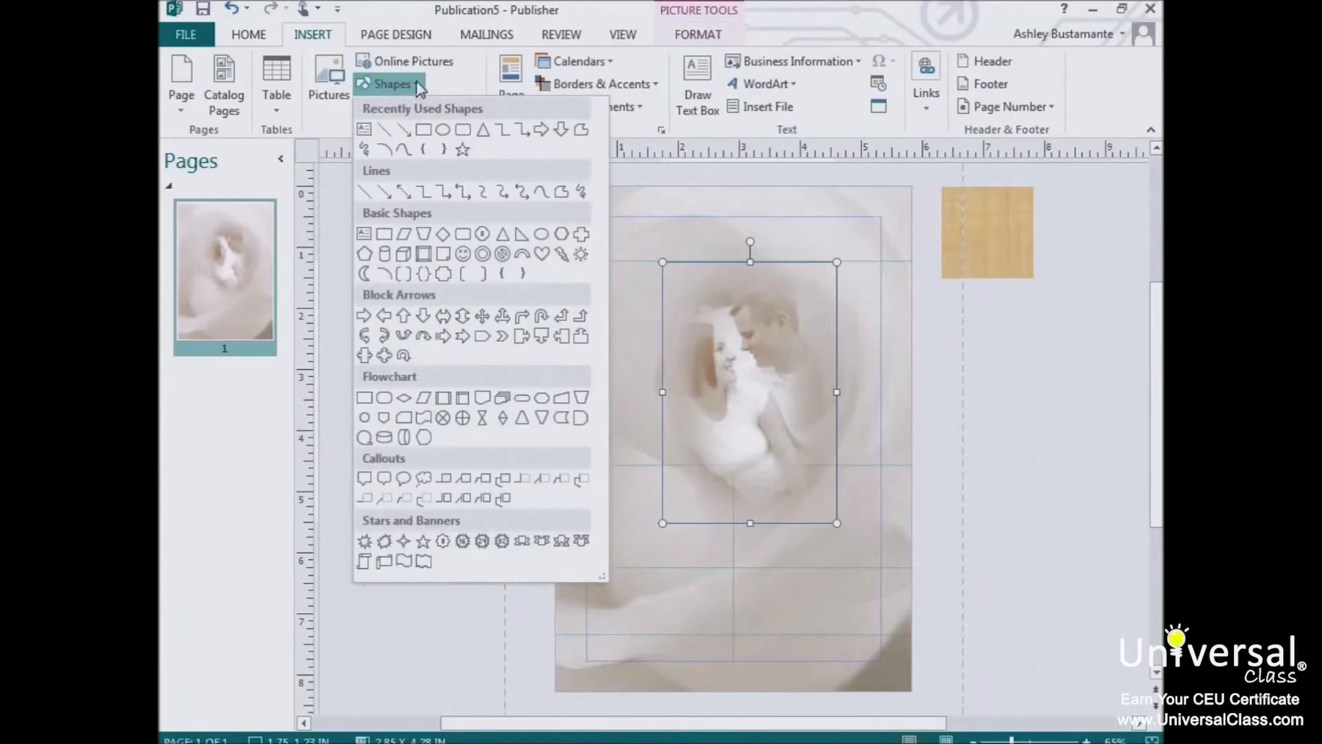
left_click(544, 253)
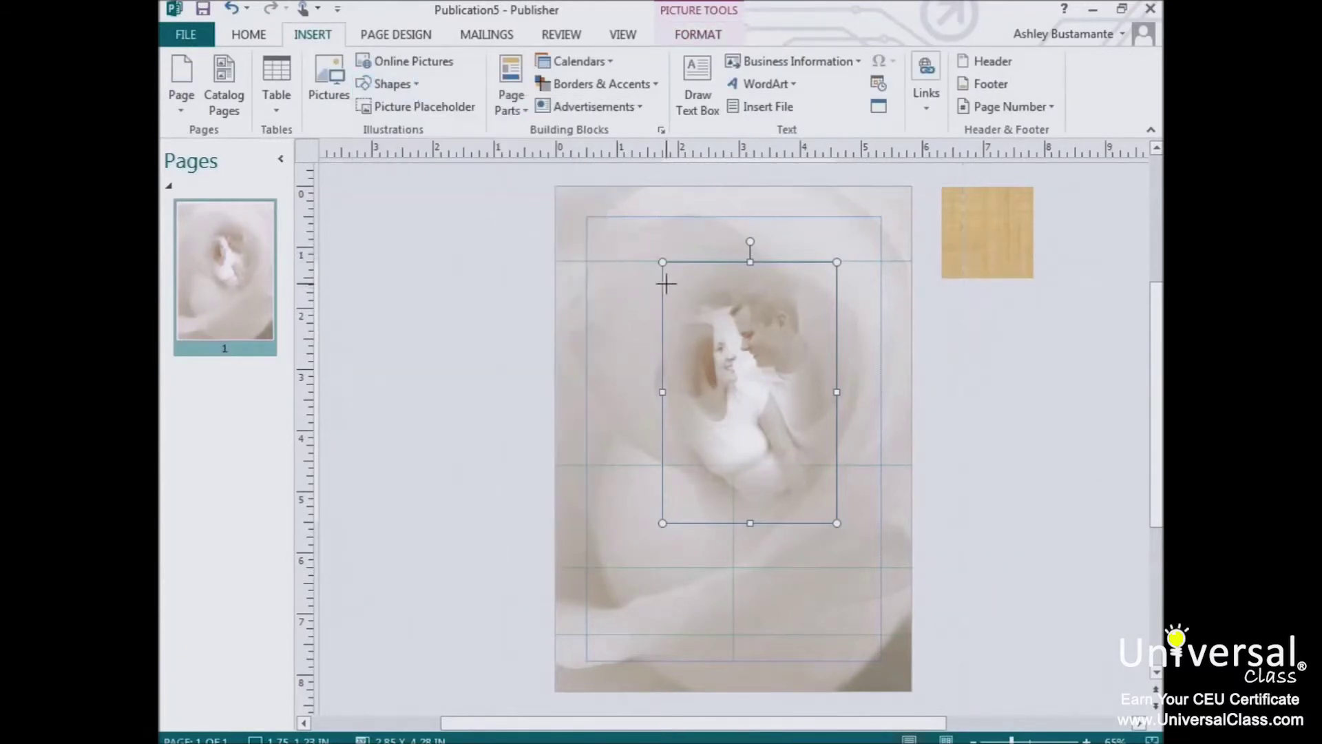
mouse_move(663, 262)
left_mouse_down()
mouse_move(822, 480)
mouse_move(836, 523)
mouse_move(854, 527)
mouse_move(834, 528)
left_mouse_up()
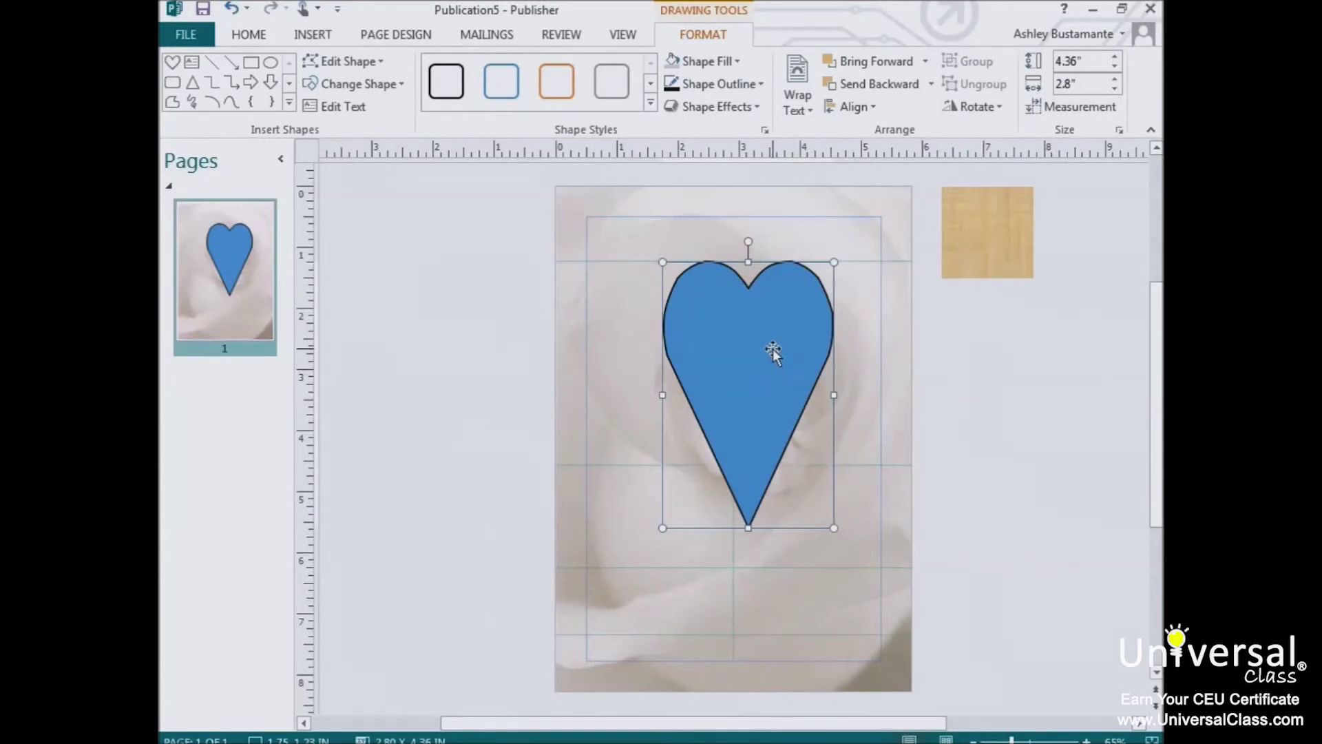
Give the heart no fill and an outline colour sampled from the photo
left_click(738, 61)
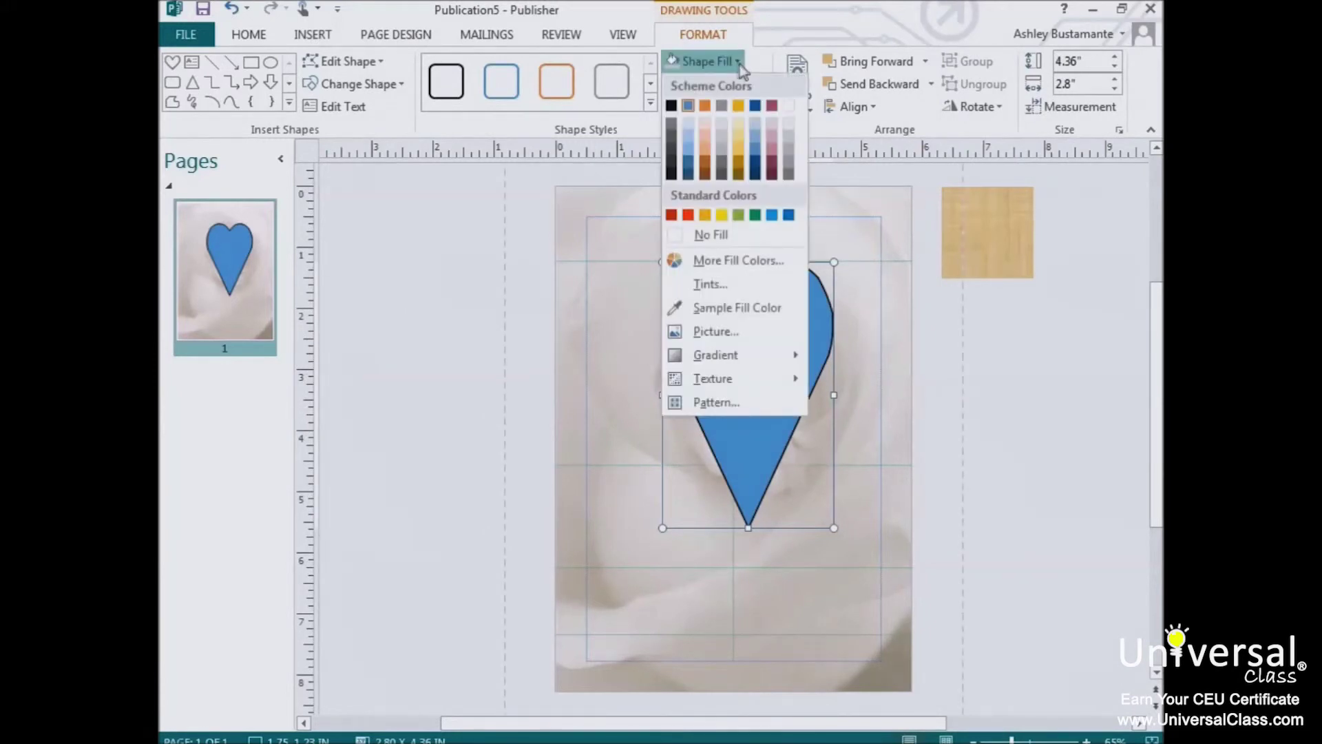
left_click(706, 238)
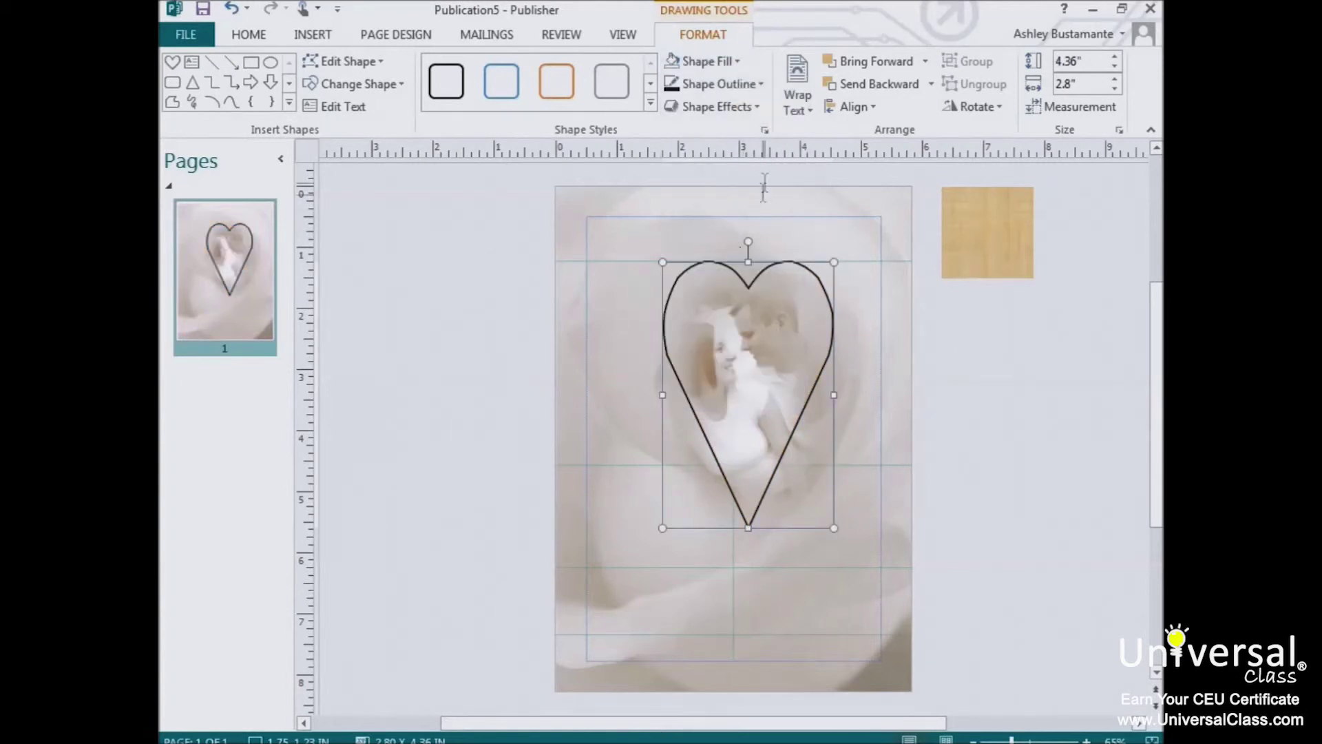
left_click(760, 84)
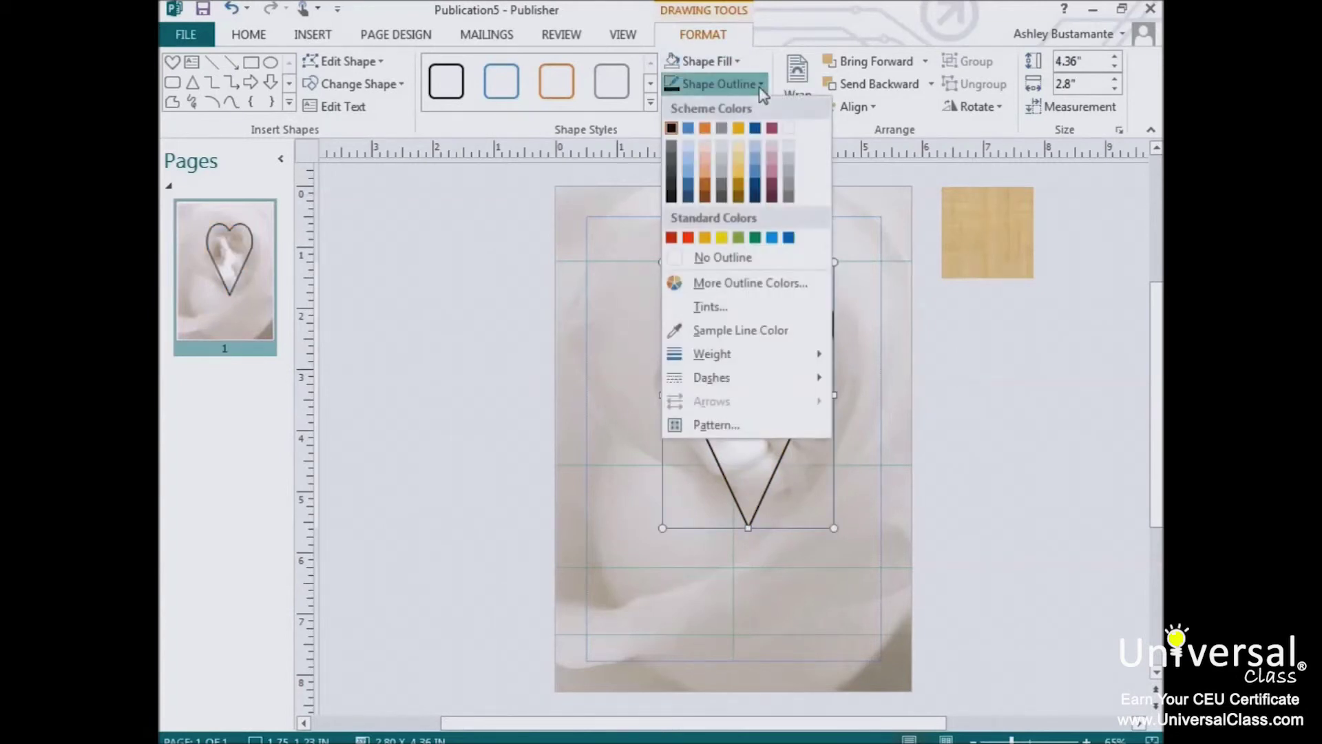
left_click(766, 333)
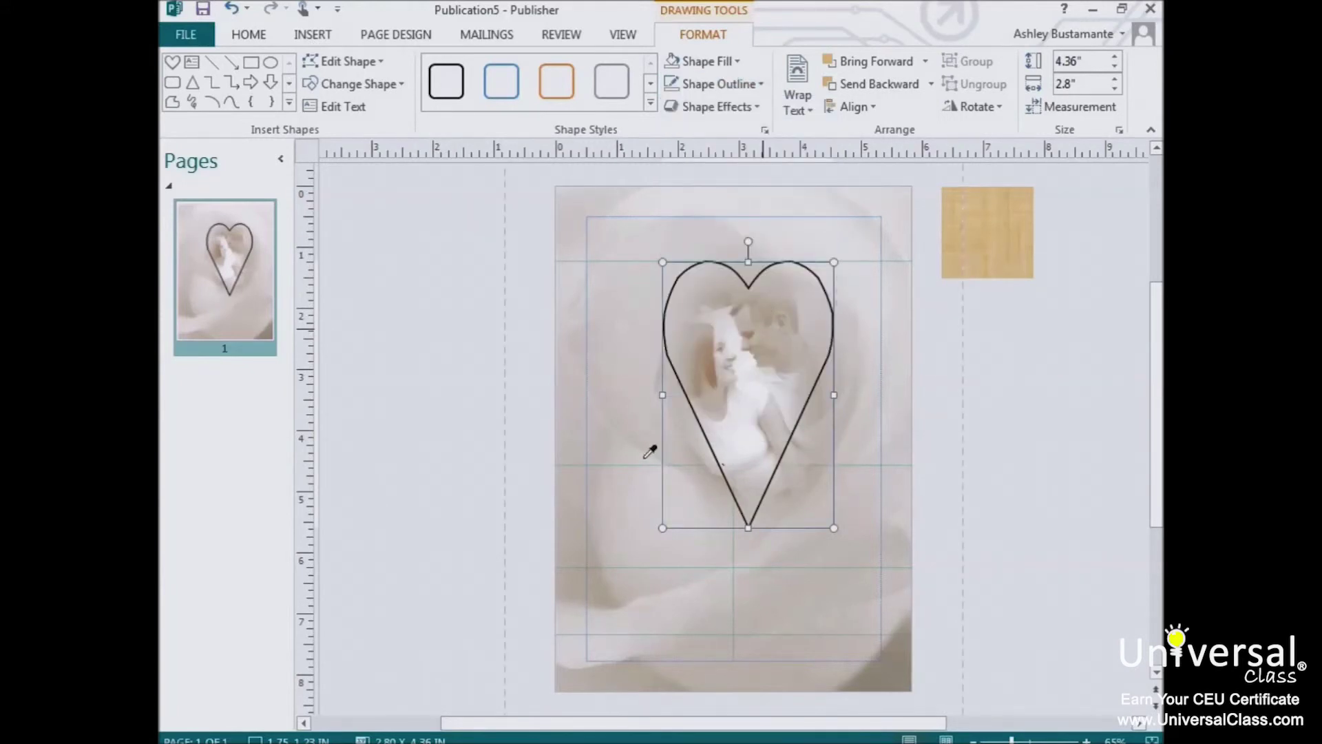
left_click(644, 458)
Make the heart outline 6 pt thick and widen the photo to 3 inches
left_click(716, 84)
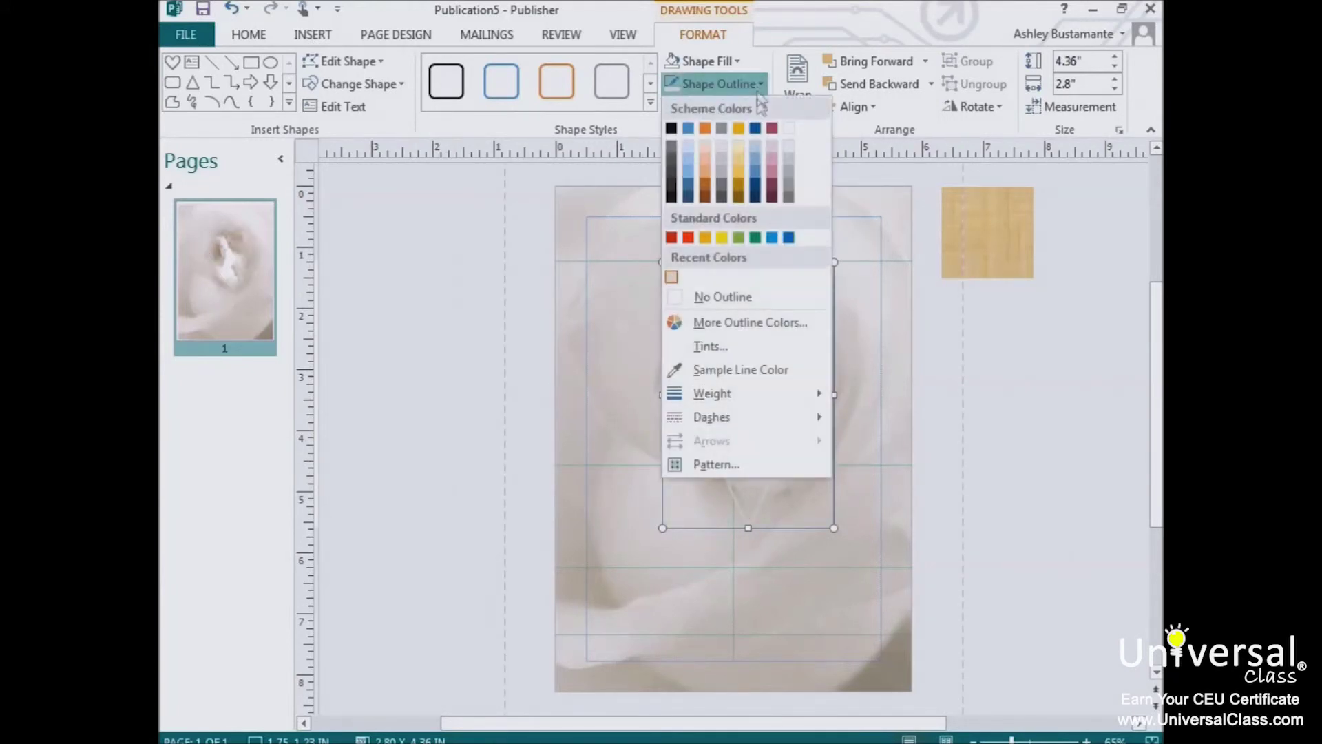
mouse_move(750, 405)
left_click(937, 567)
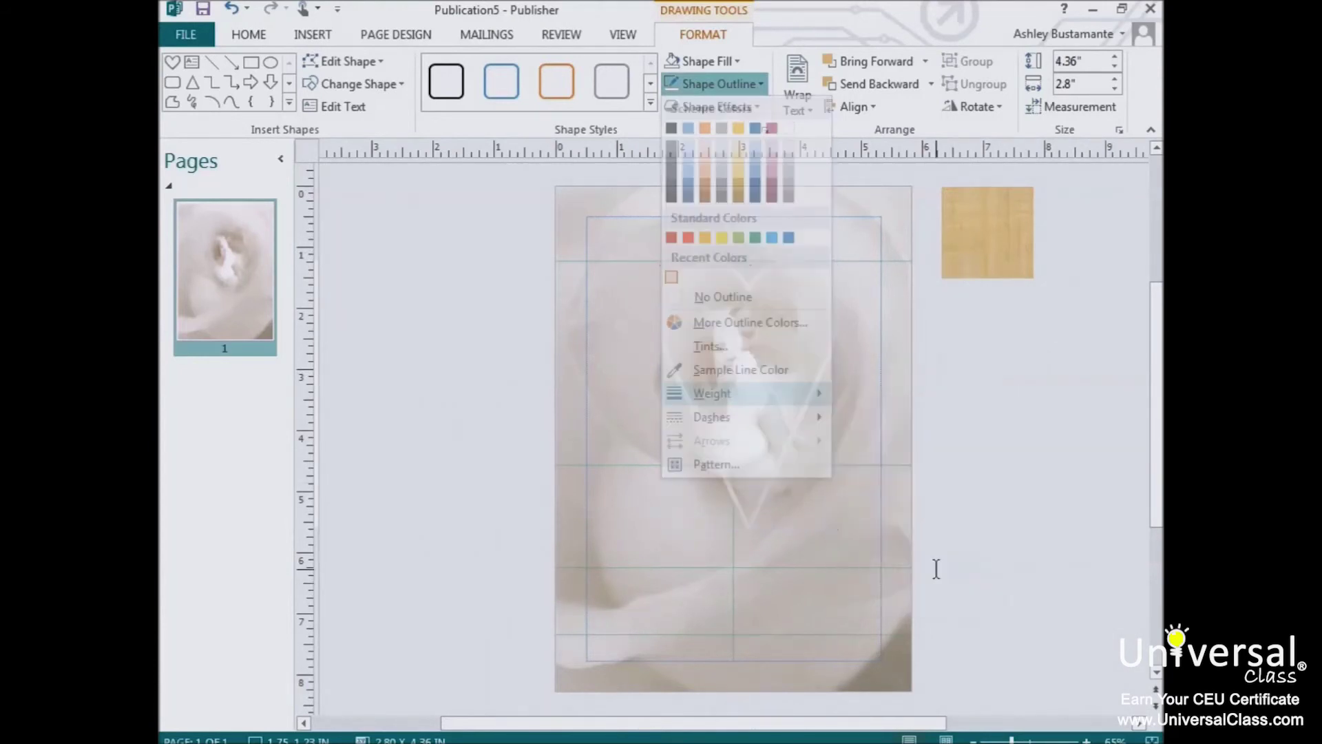
left_click_drag(662, 395, 651, 395)
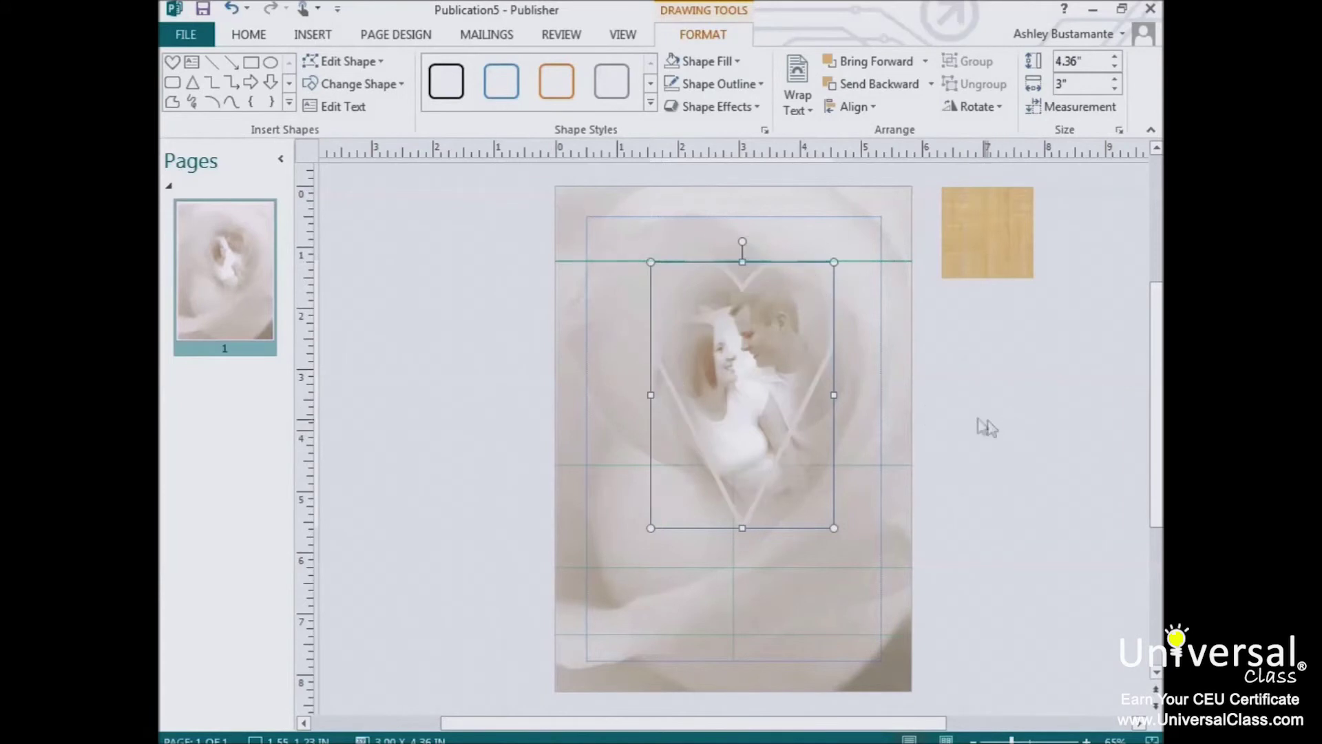
Widen the photo to 3.52 in, add a shape effect to the heart, and tilt it about 20° clockwise
left_click_drag(832, 394, 850, 395)
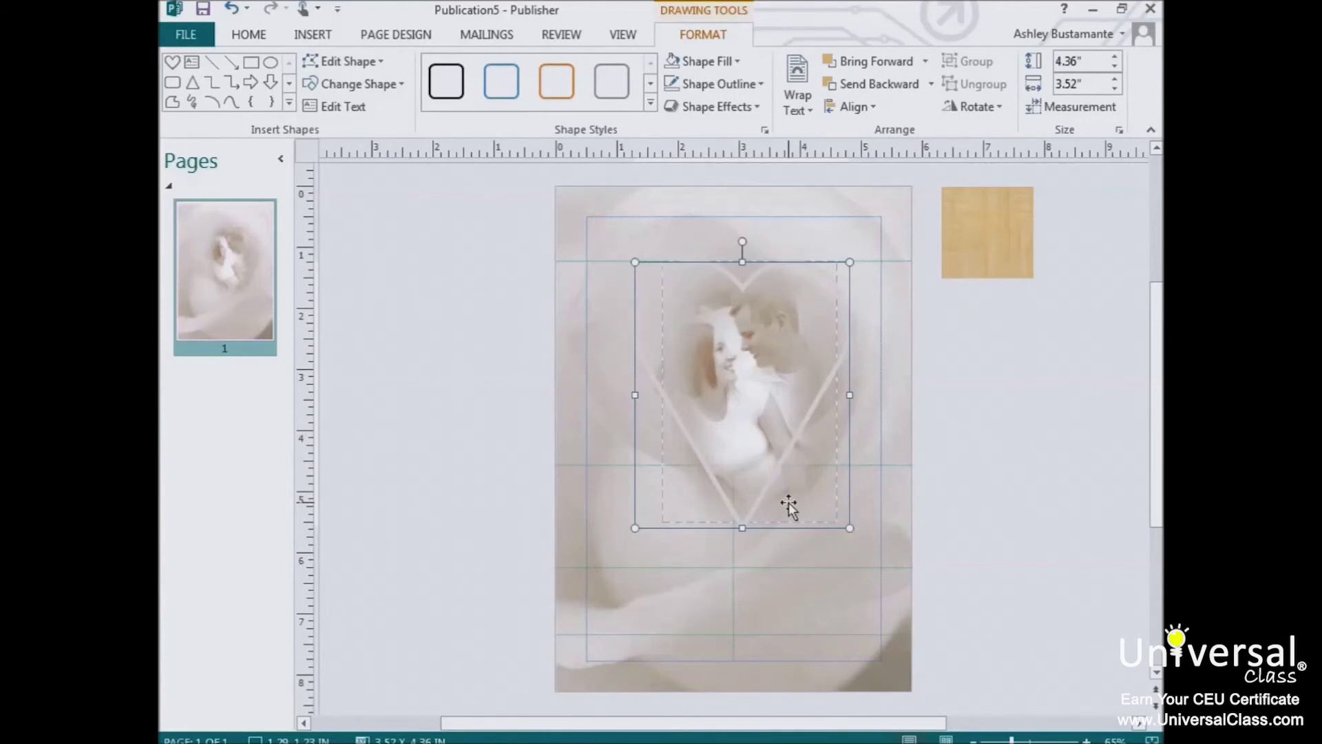
left_click(717, 106)
mouse_move(758, 235)
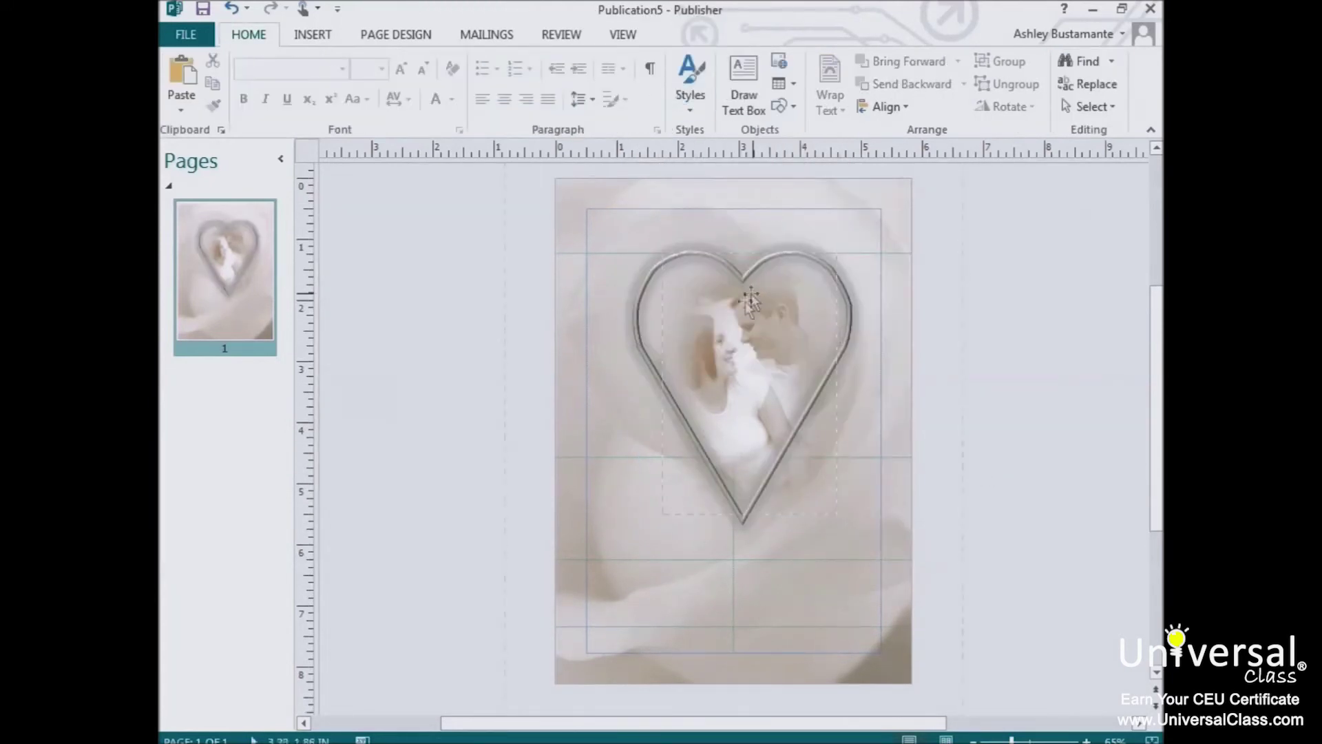
left_click(860, 370)
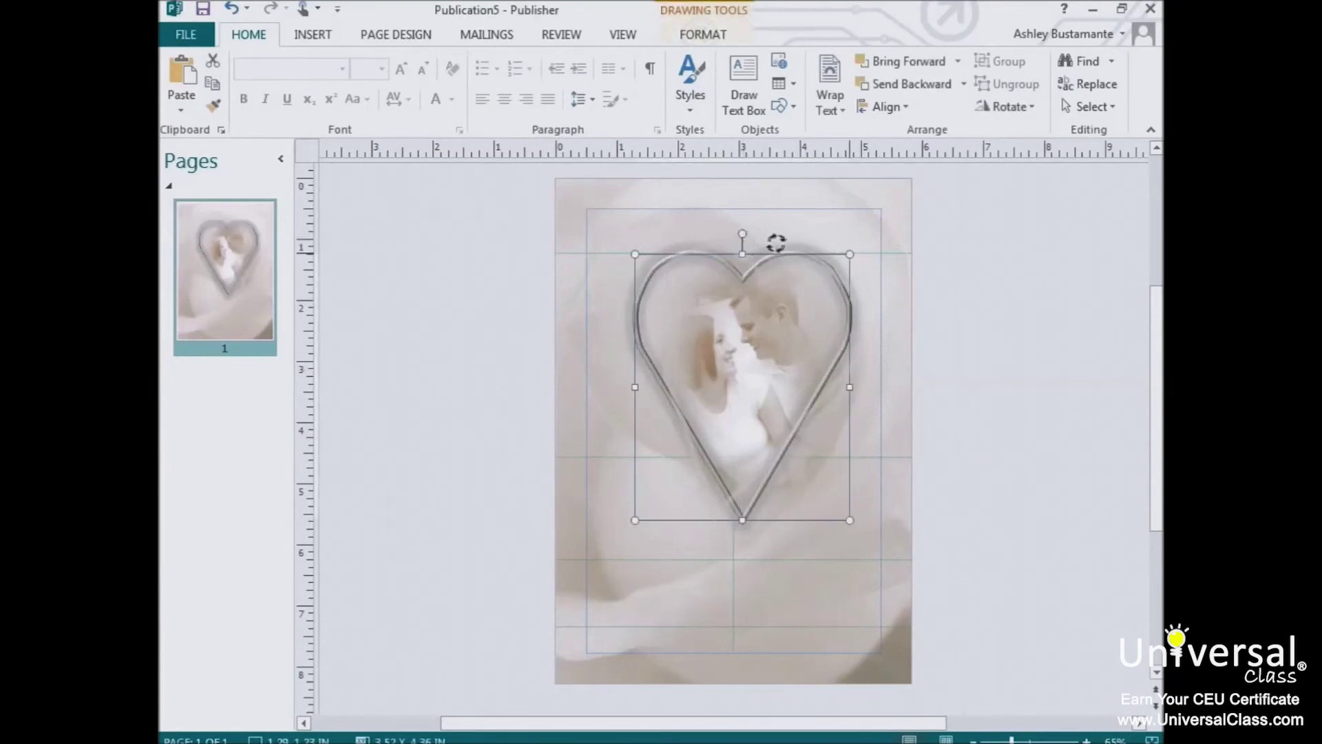
left_click_drag(777, 242, 824, 263)
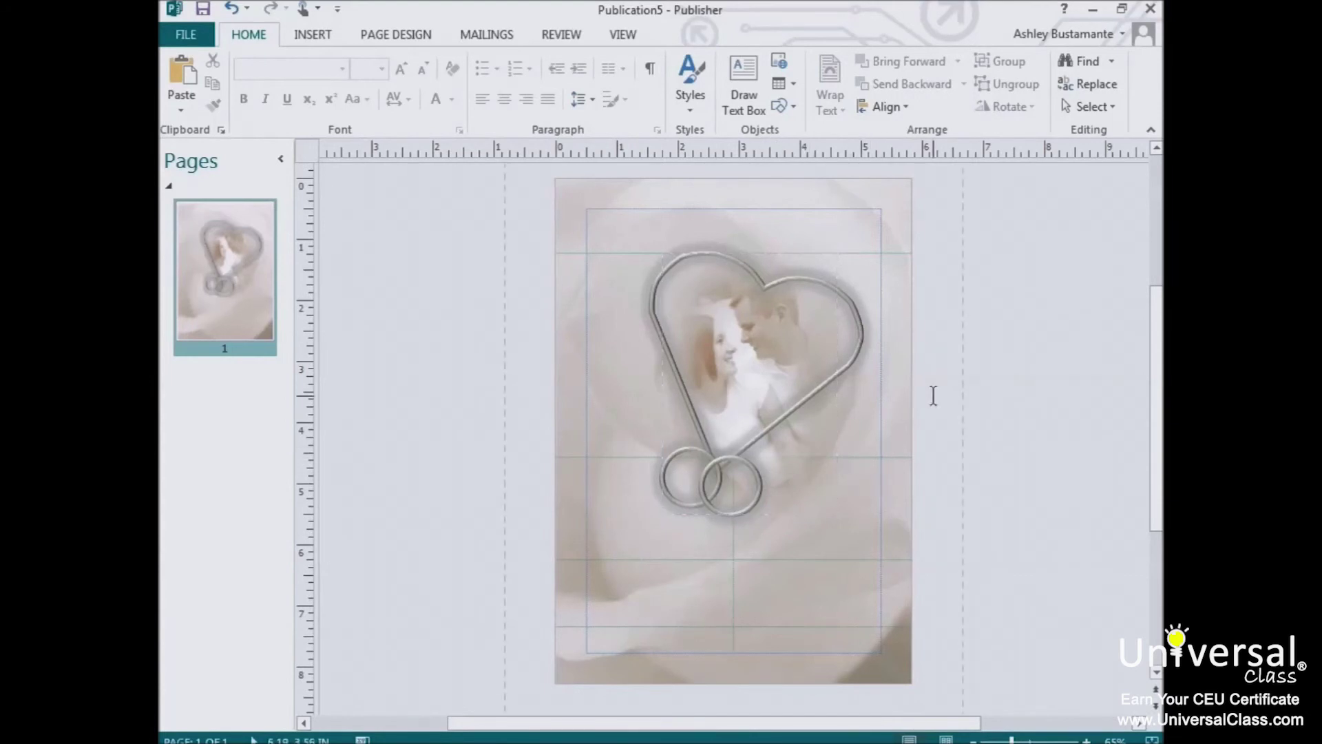
scroll(798, 567, "up", 2)
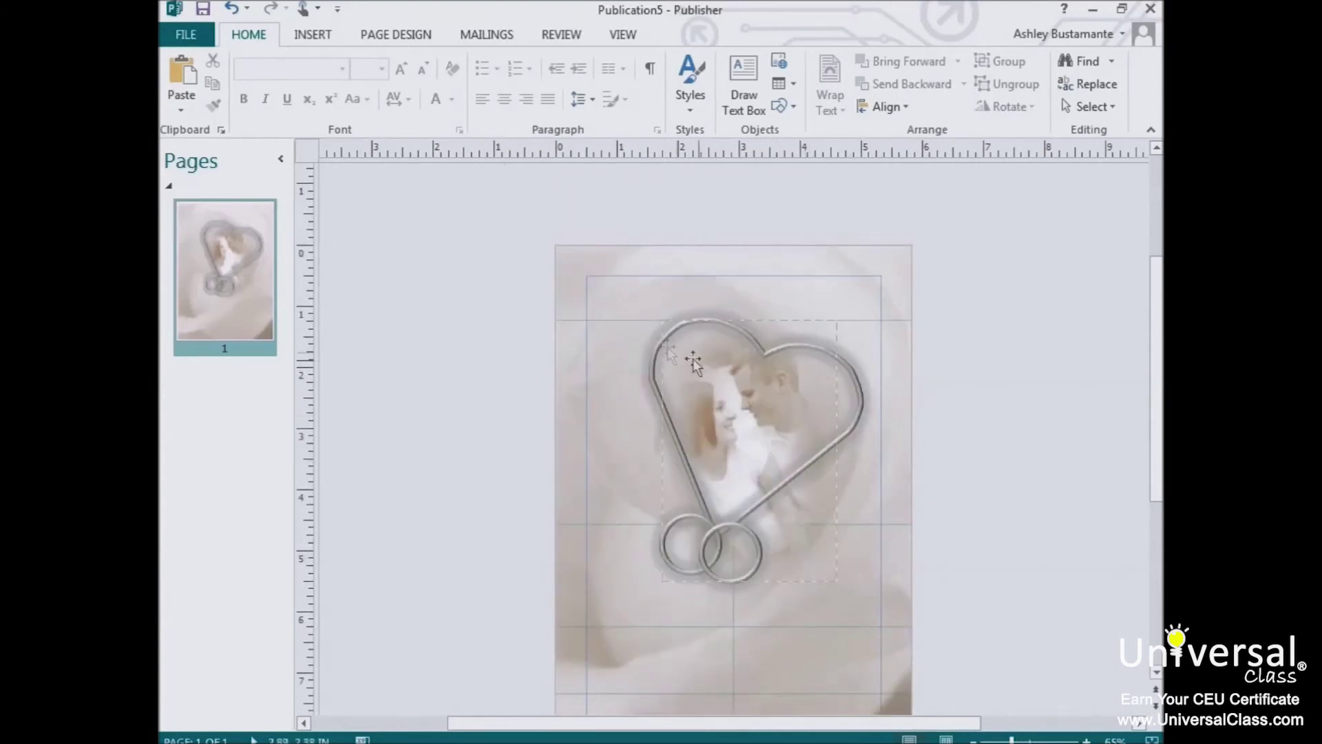
Select the invitation text box, then turn off the page guide lines
left_click(644, 308)
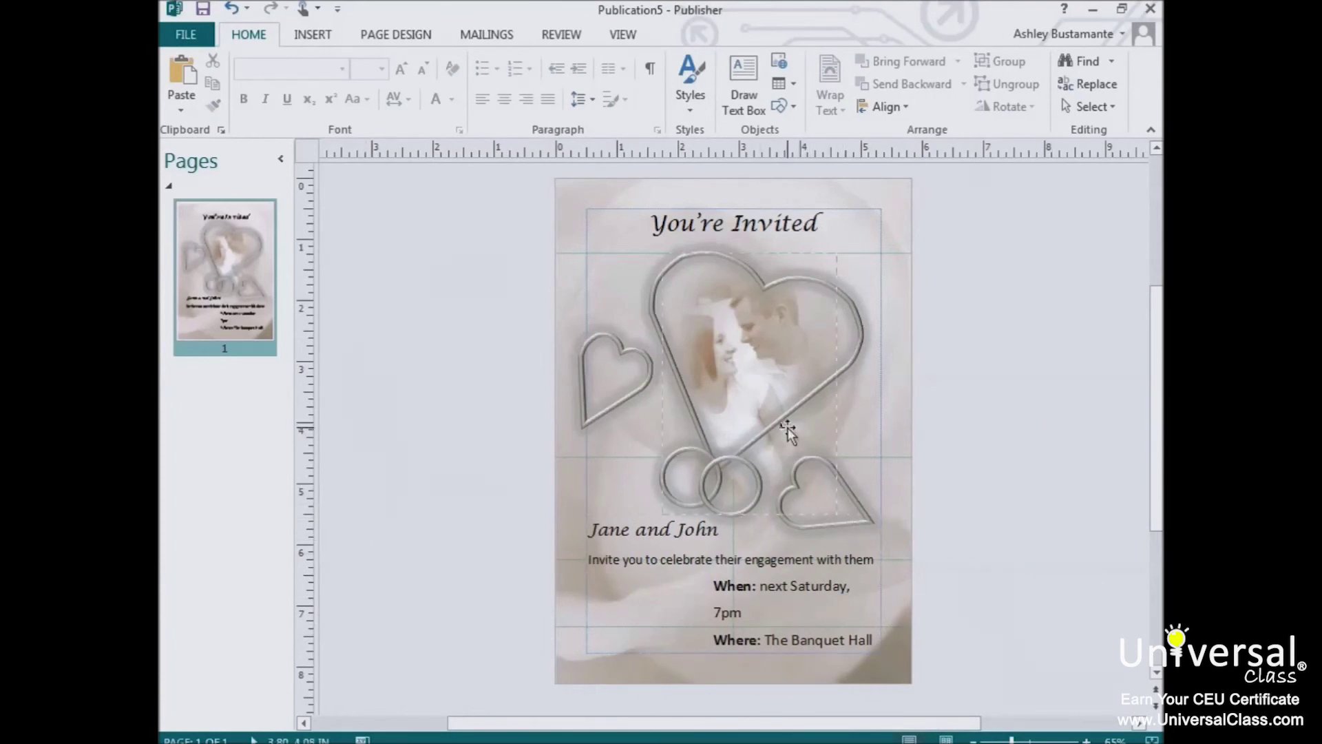
left_click(623, 34)
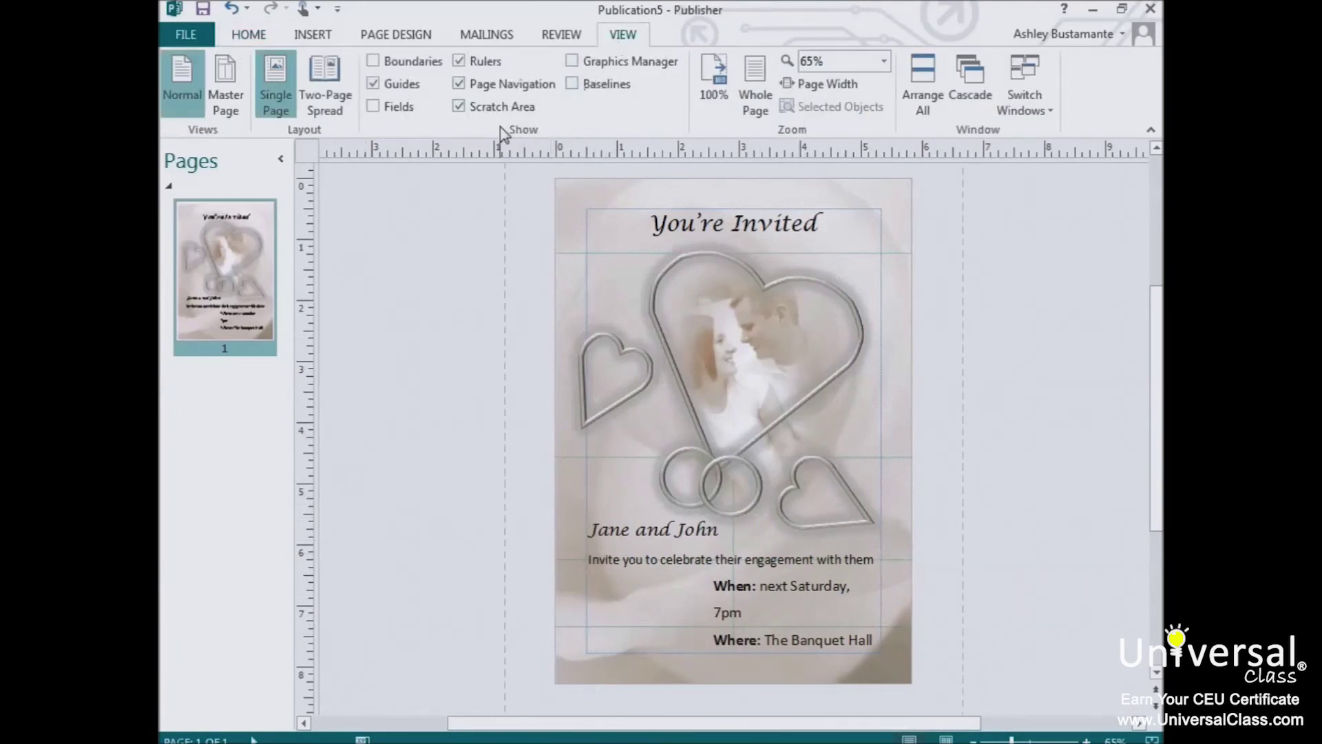
left_click(373, 84)
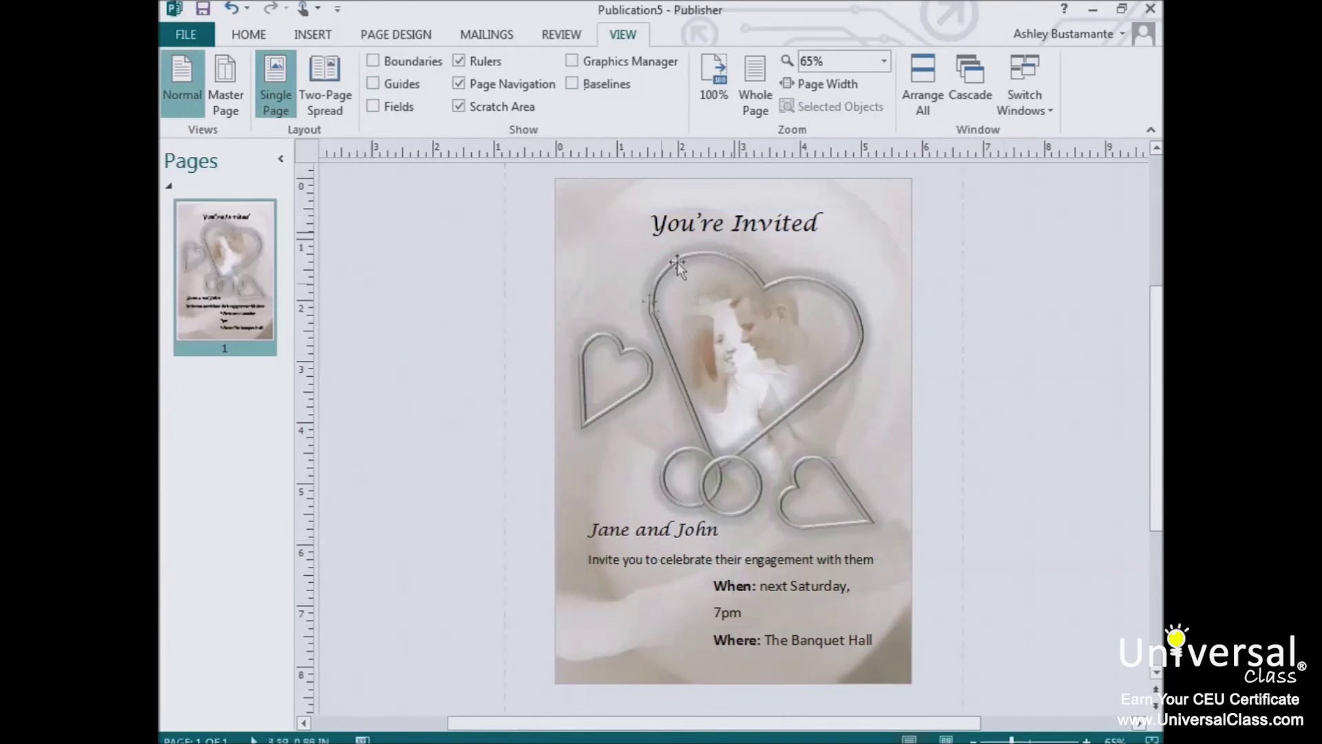